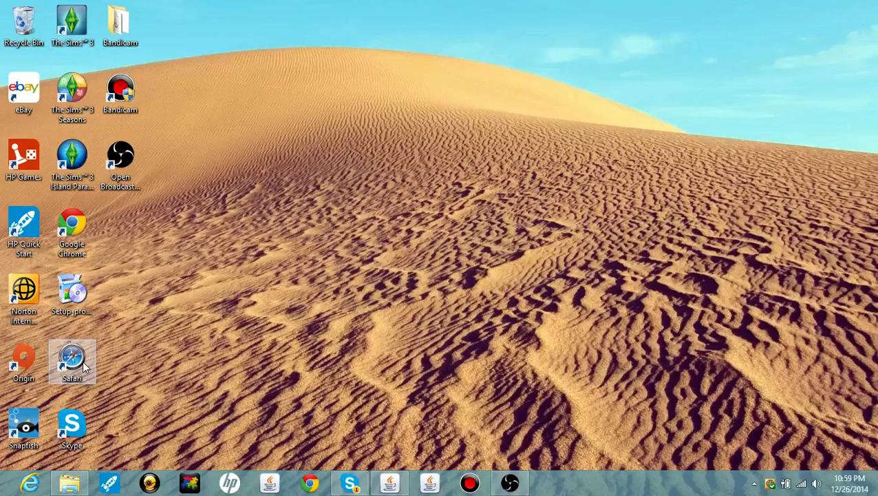
Step: In Safari, search the web for "flaming text" and open the FlamingText.com website
click(83, 367)
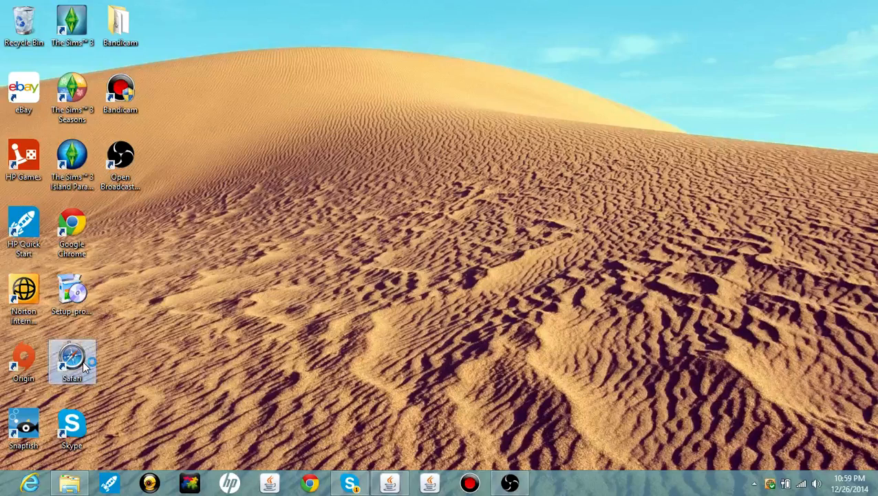
double_click(83, 367)
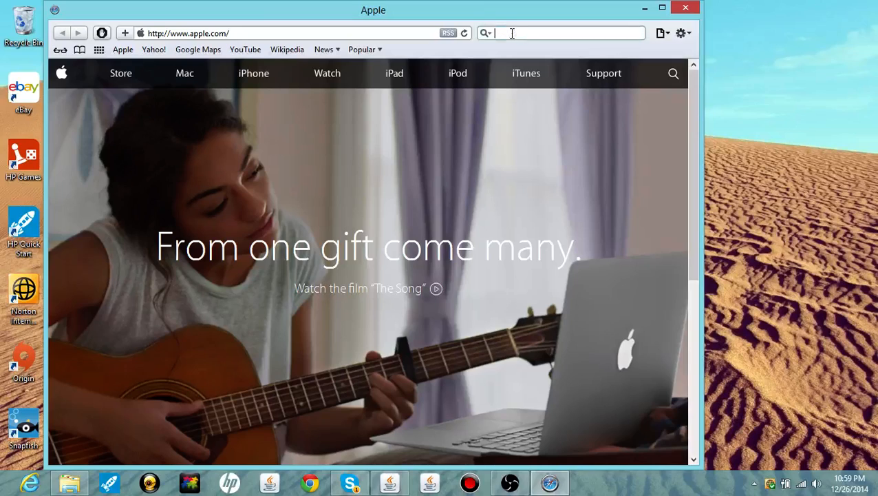
text(flaming text)
key(Return)
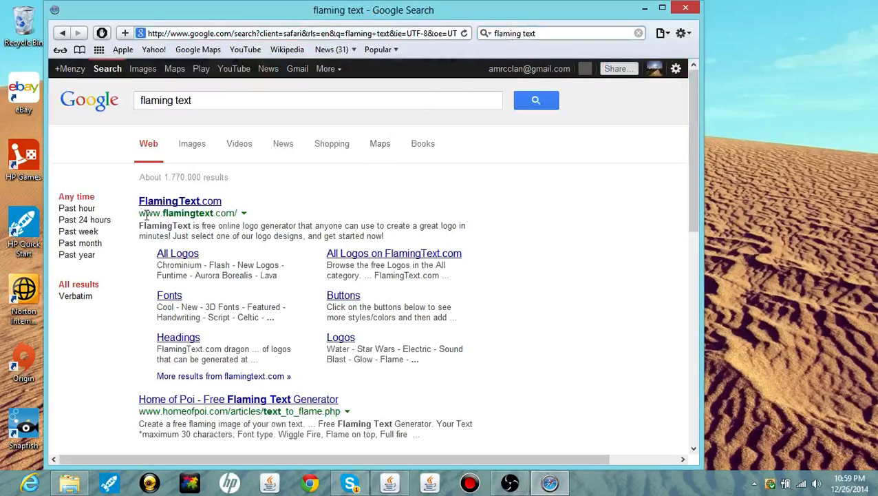
click(180, 202)
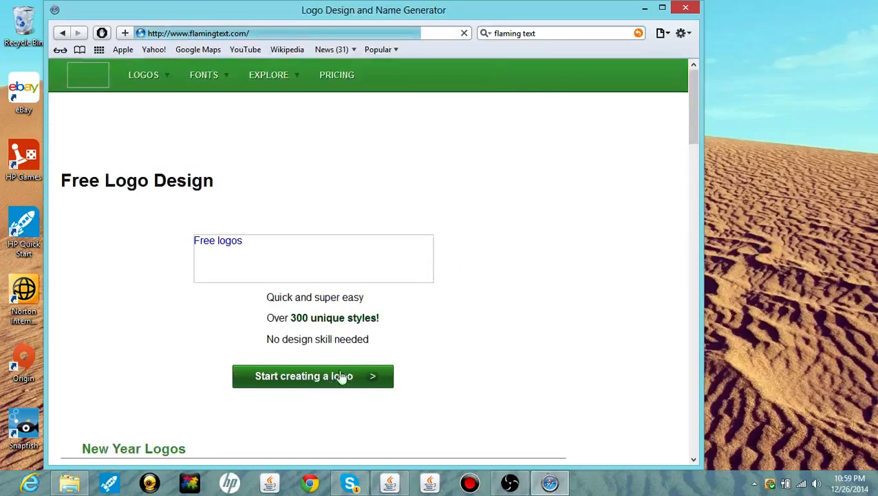
Step: Start creating a logo and choose the Shrek design from page 2 of All Logos
scroll(337, 325, down, 2)
scroll(265, 212, up, 1)
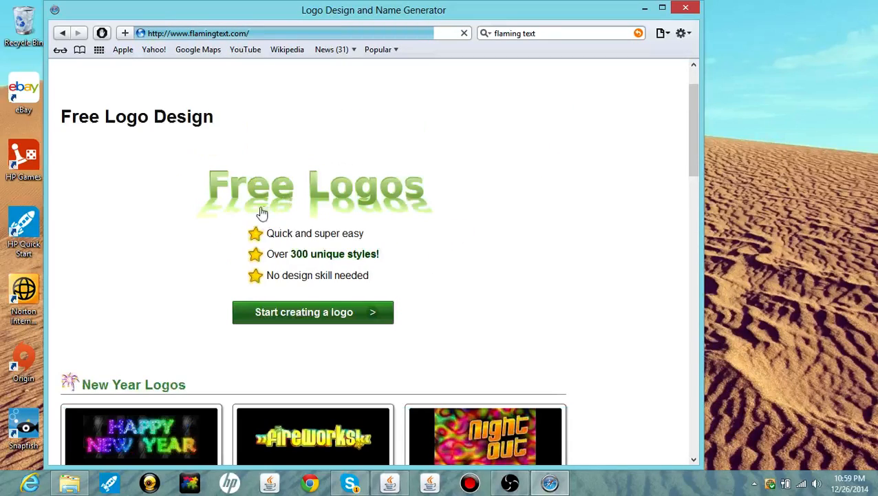
click(299, 321)
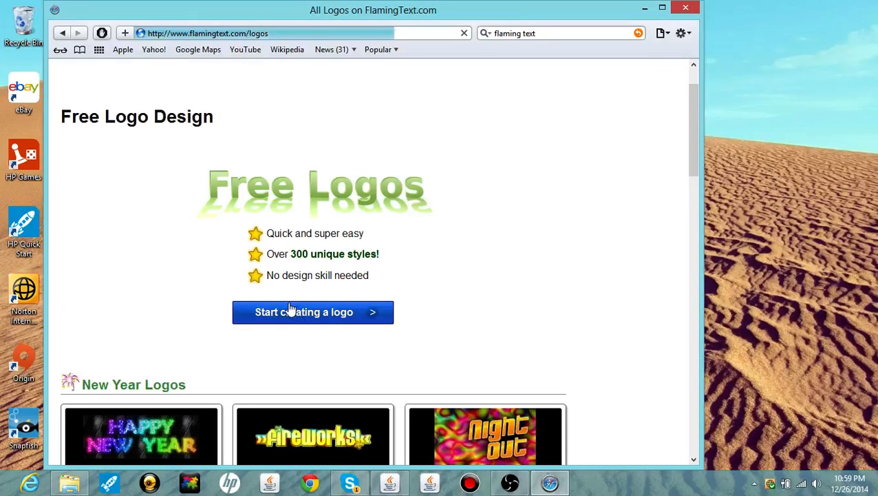
scroll(274, 316, down, 2)
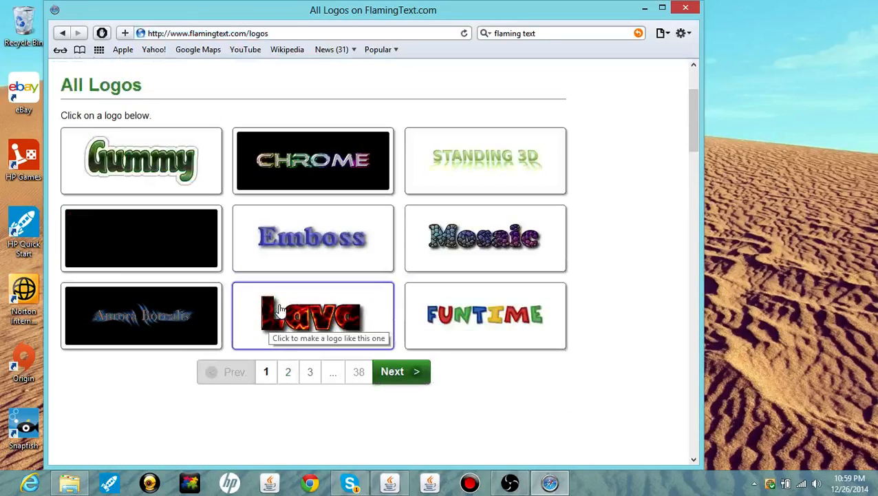
click(283, 378)
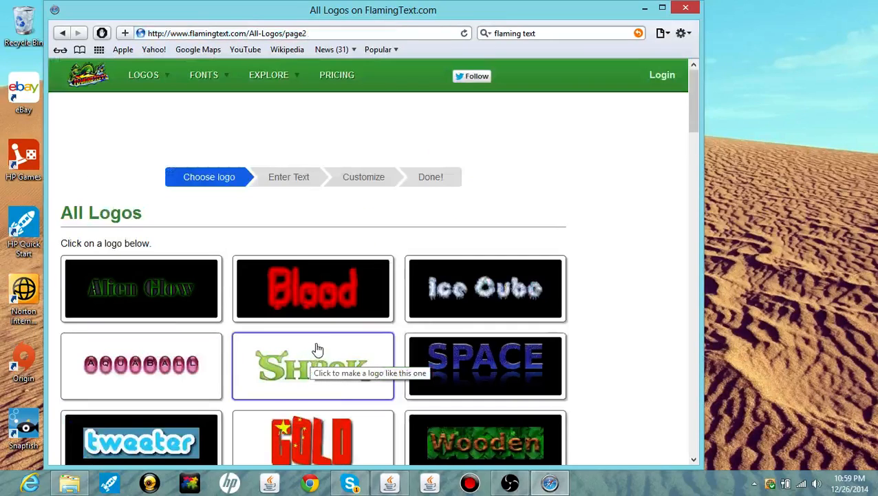
scroll(317, 350, down, 2)
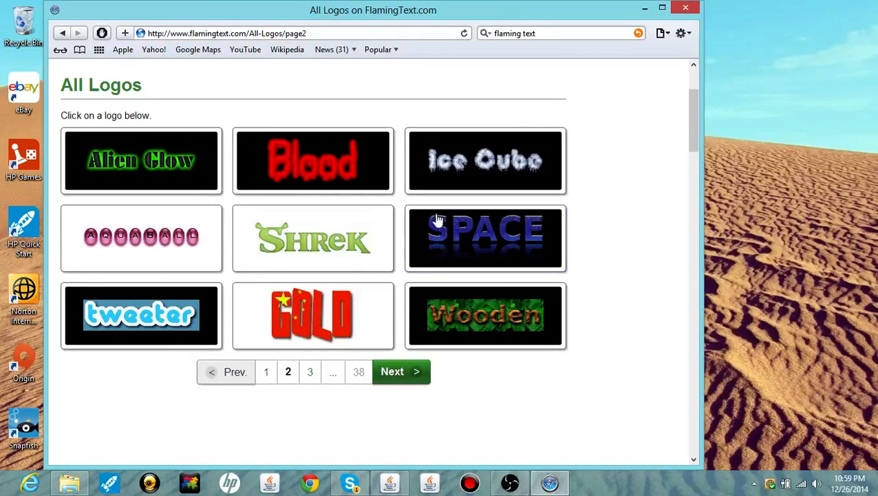
click(296, 251)
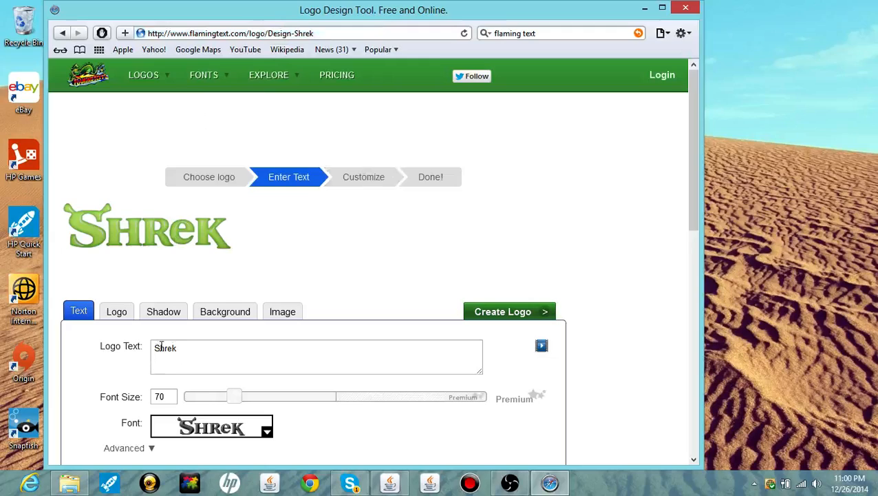
Step: Replace the logo text with "Menzy GoPro"
scroll(160, 347, down, 2)
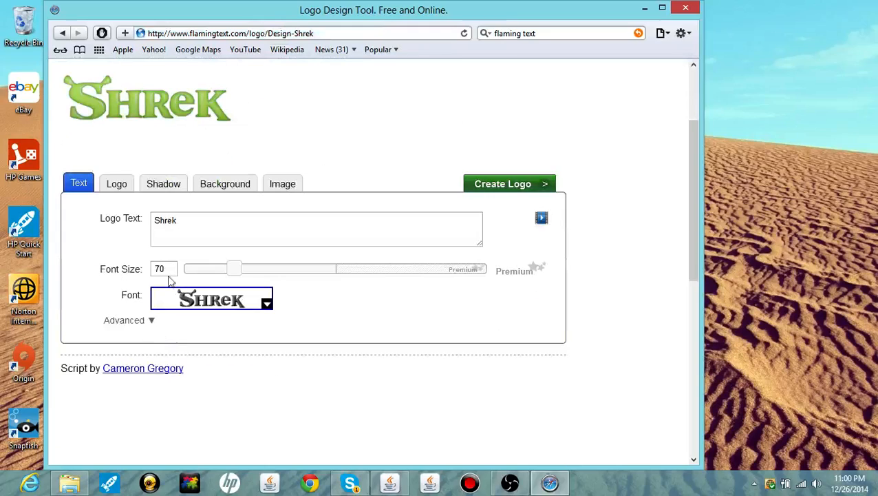
click(200, 219)
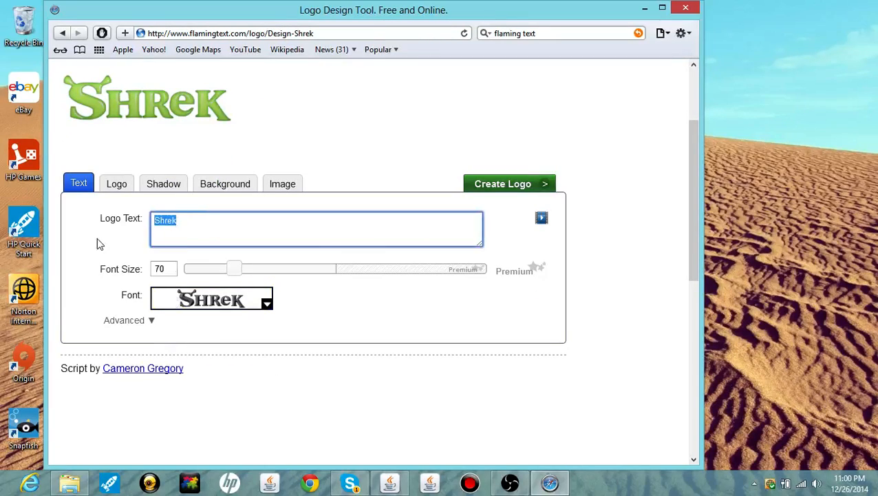
text(Men)
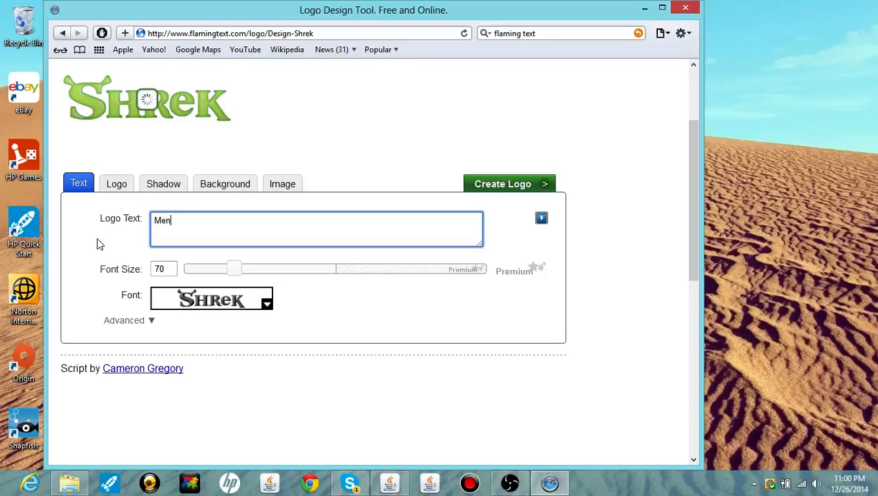
text(zy GoPro)
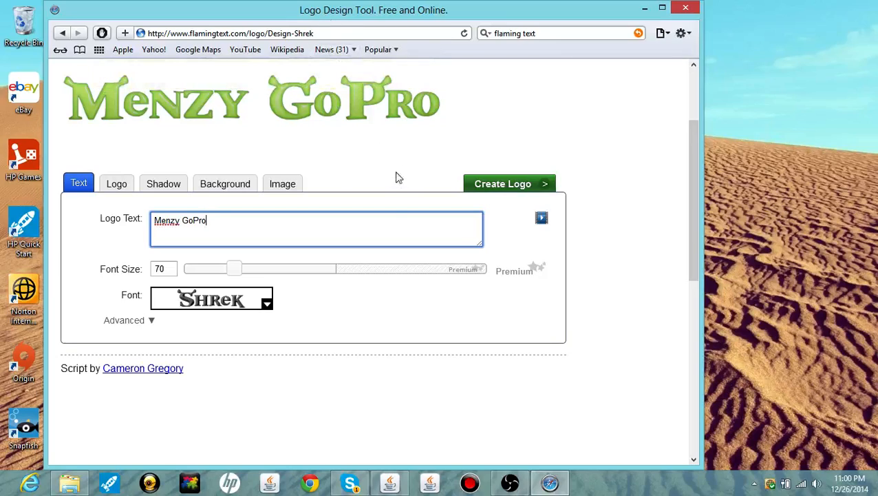
Step: Enlarge the logo text by setting its font size to 97
drag(232, 274, 314, 283)
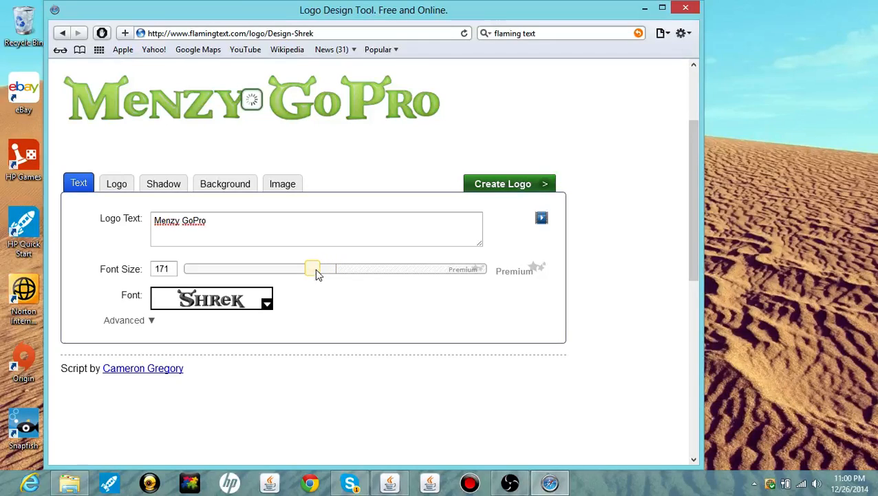
drag(316, 270, 272, 274)
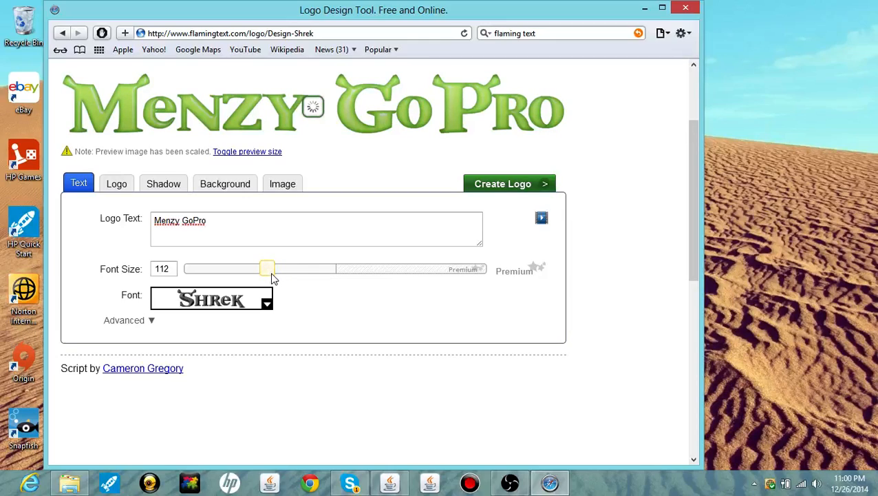
drag(272, 277, 274, 276)
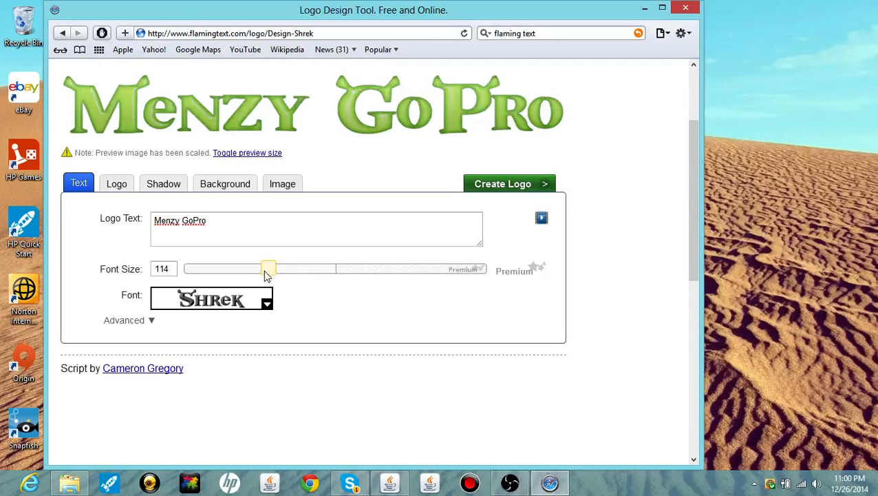
drag(268, 272, 254, 273)
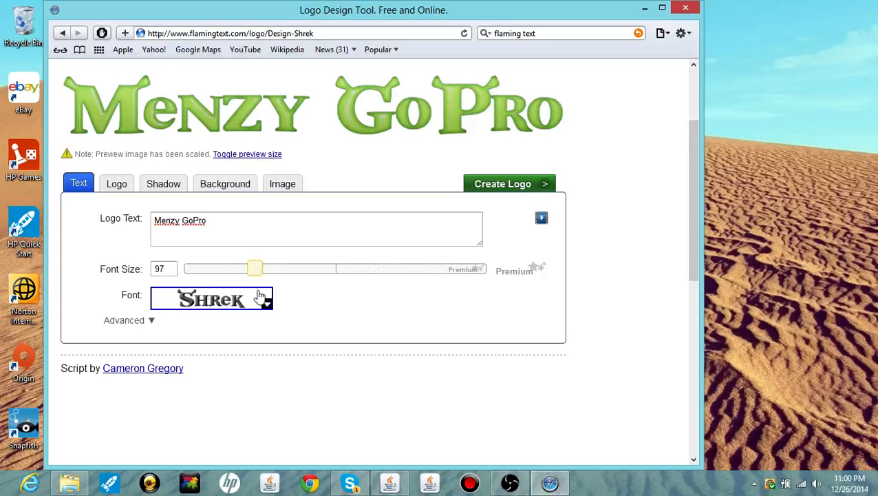
Step: Change the logo font to Battlefield from the Cool font category
click(234, 303)
scroll(337, 258, down, 5)
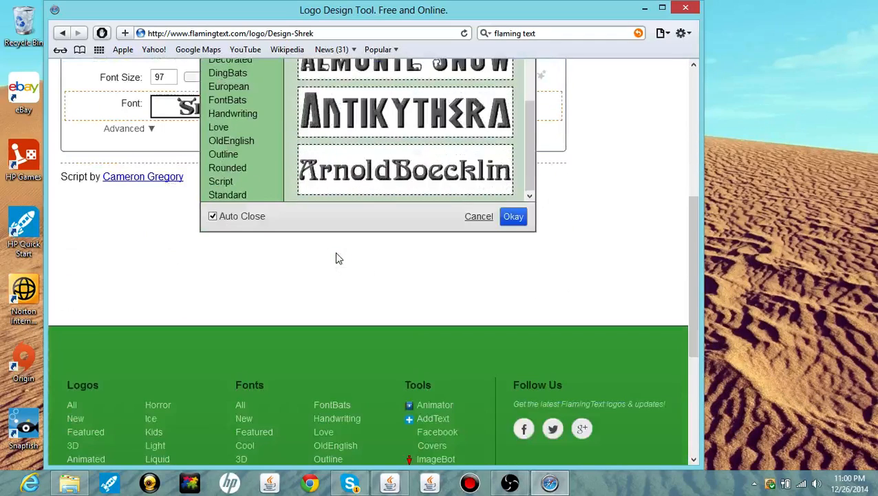
scroll(453, 145, up, 2)
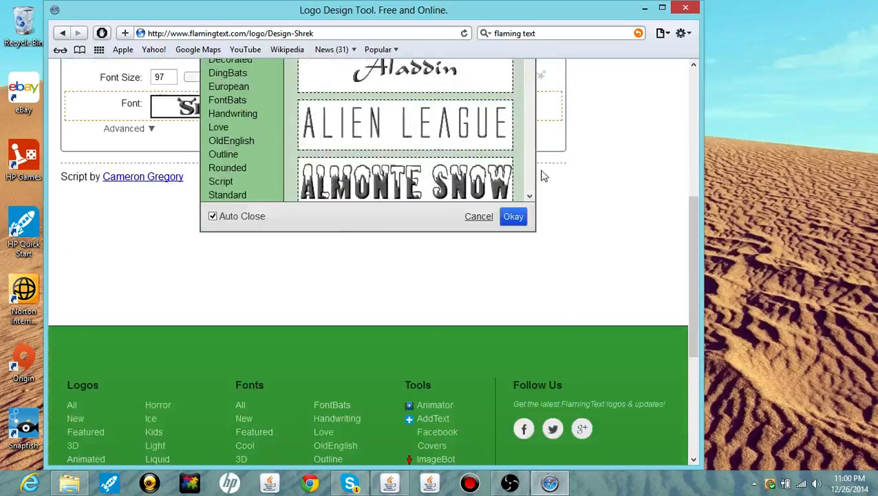
drag(694, 236, 689, 156)
scroll(335, 296, up, 6)
scroll(388, 291, down, 4)
scroll(387, 292, down, 2)
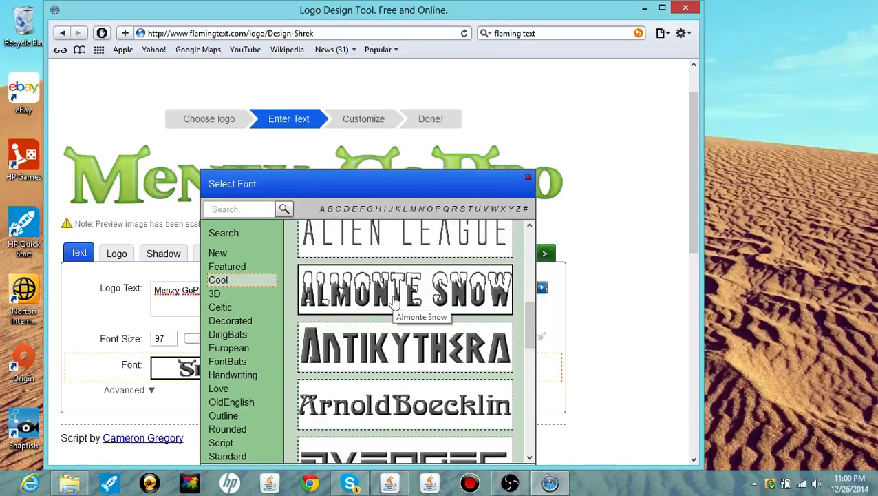
scroll(396, 309, down, 1)
scroll(428, 387, down, 3)
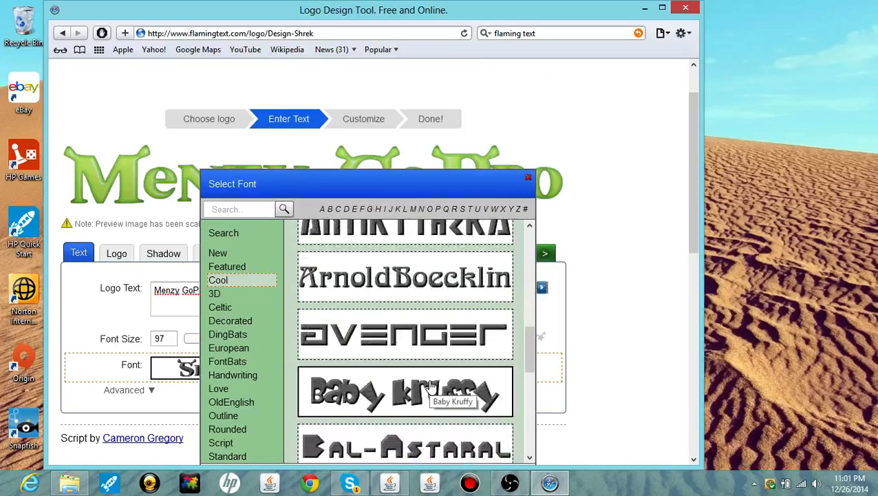
scroll(451, 420, down, 2)
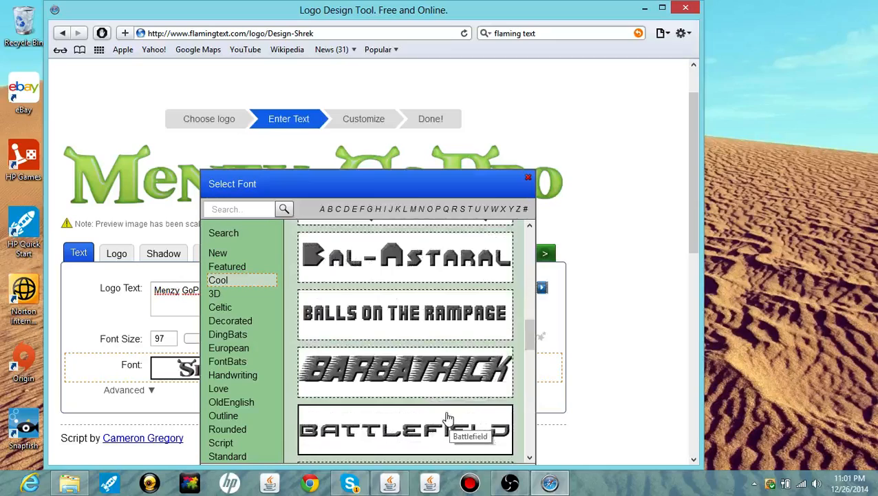
click(461, 386)
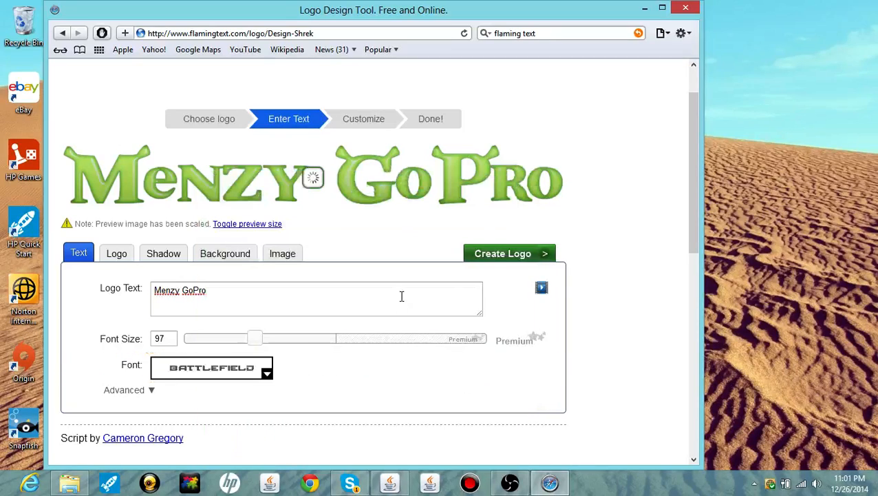
Step: Set the logo's text color to black (#000000)
scroll(690, 169, down, 1)
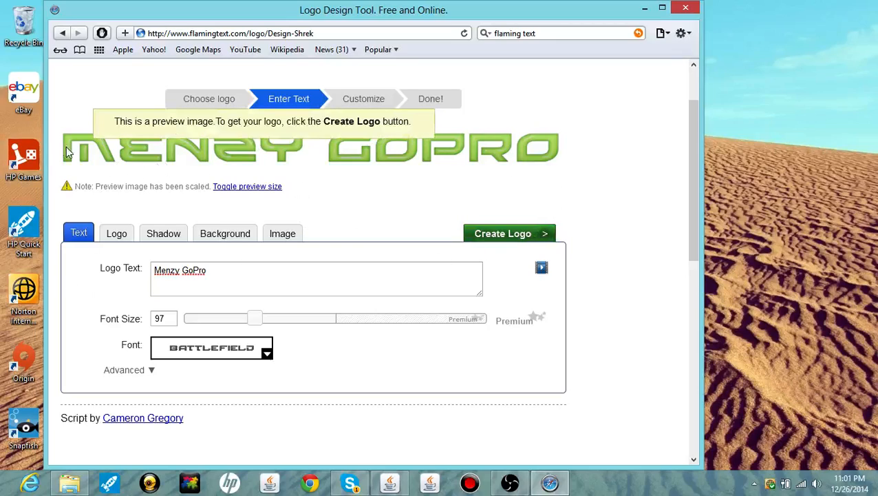
click(117, 238)
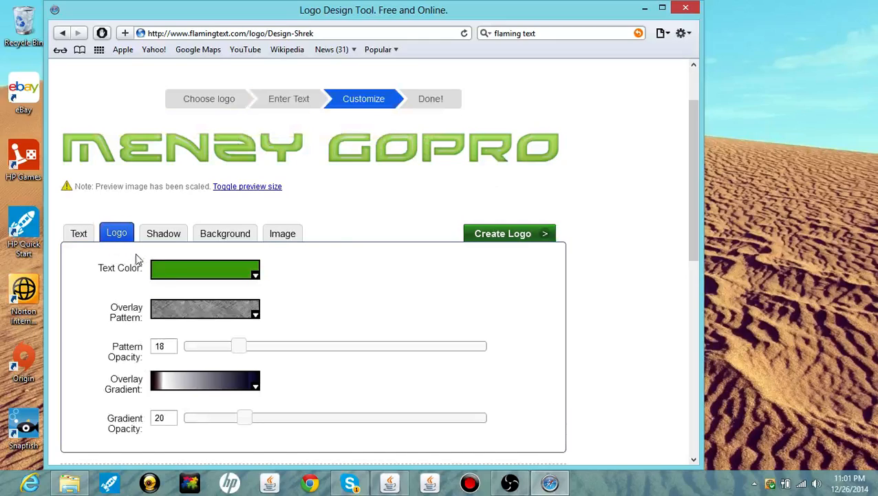
click(165, 276)
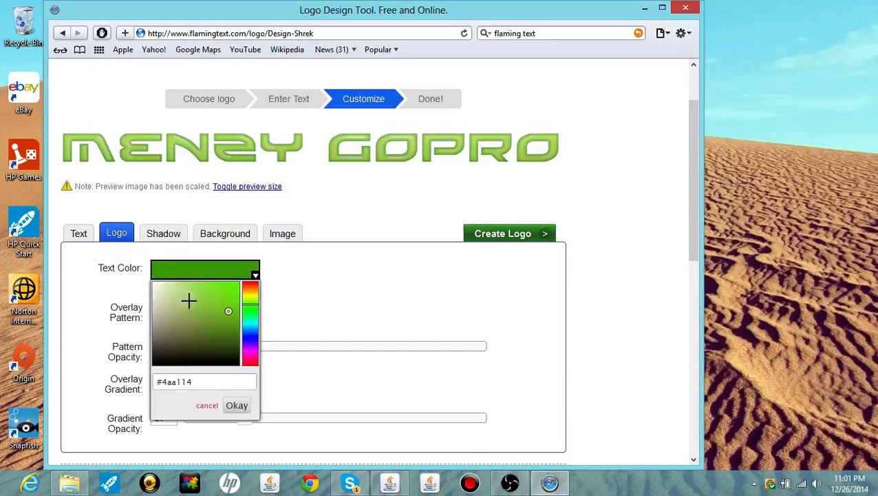
mouse_move(224, 312)
mouse_down()
mouse_move(201, 318)
mouse_move(157, 358)
mouse_move(223, 323)
mouse_move(211, 365)
mouse_up()
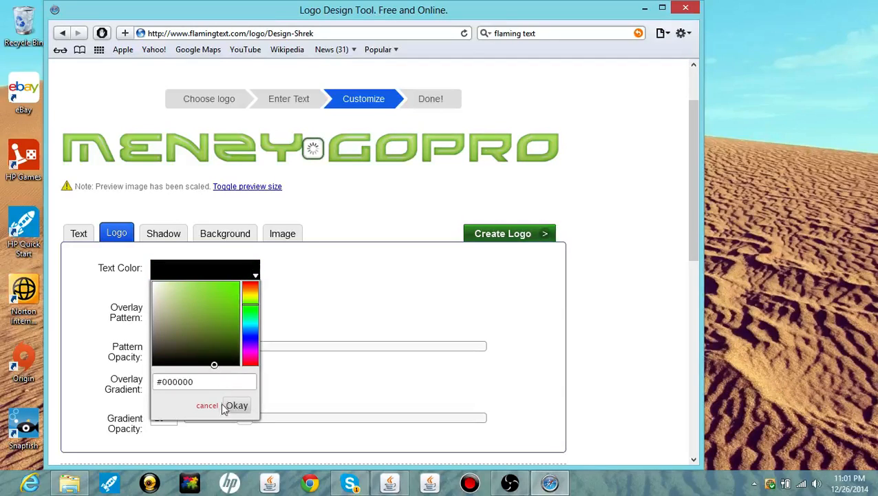
click(234, 405)
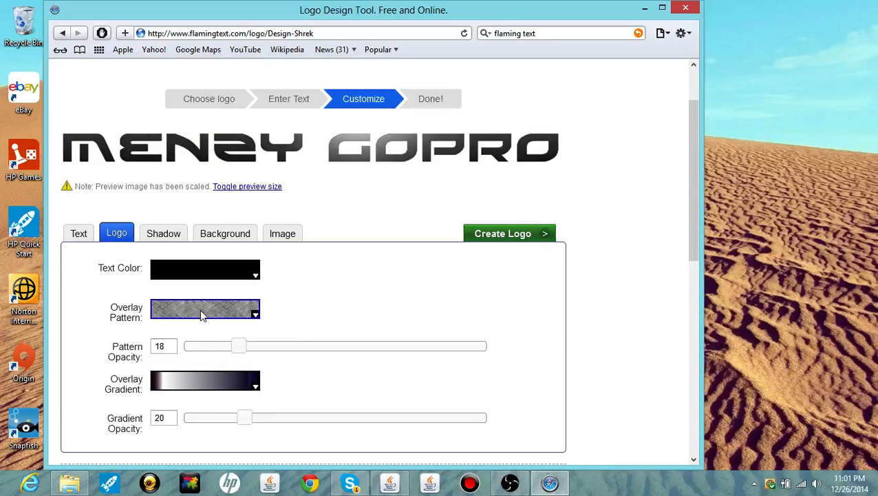
Step: Try the blue tiled overlay pattern on the logo, and replace it with the brown swirl pattern from the Standard set
click(201, 314)
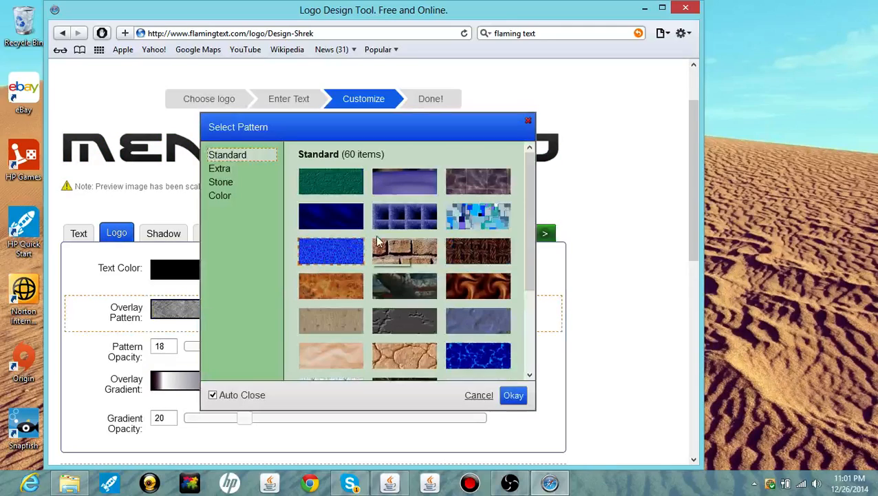
click(425, 218)
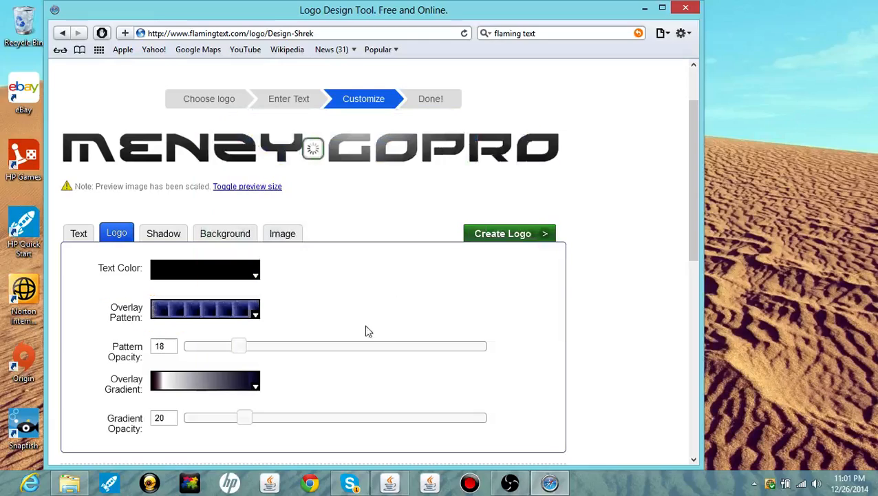
click(251, 311)
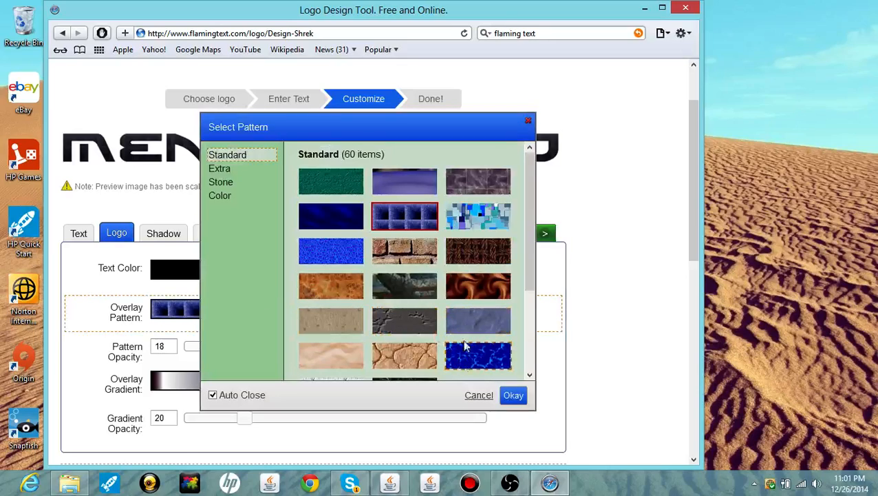
click(450, 296)
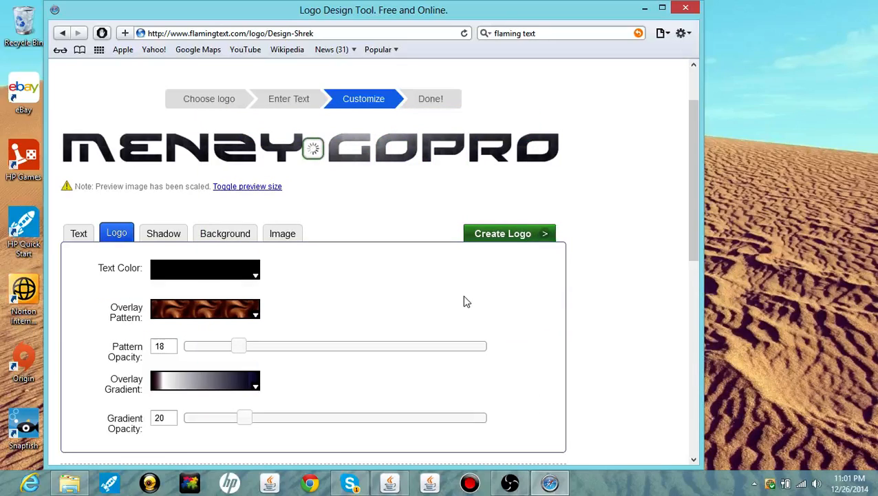
Step: Change the logo's overlay pattern to the blue tiled pattern from the Standard set
click(253, 315)
scroll(412, 276, down, 5)
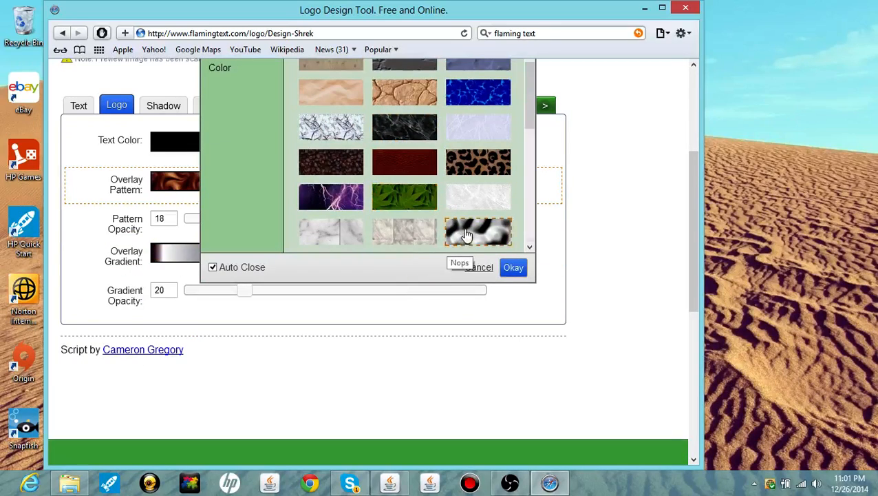
scroll(466, 236, up, 5)
drag(687, 197, 687, 171)
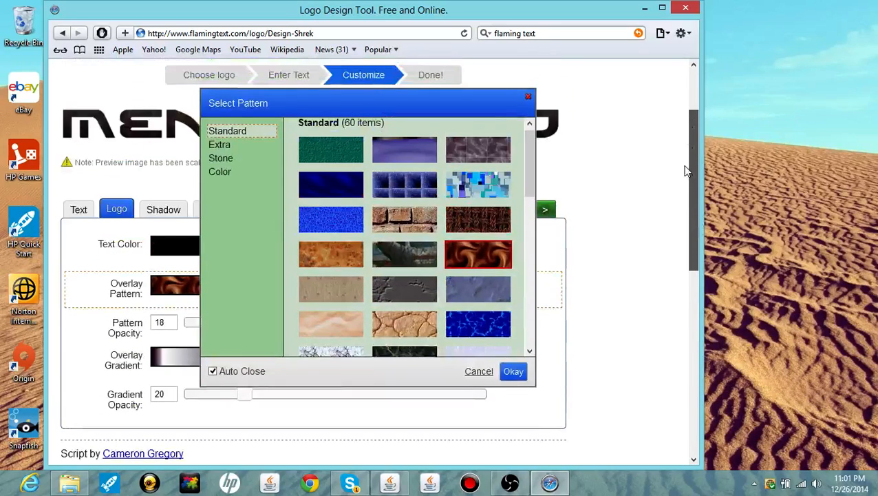
click(419, 193)
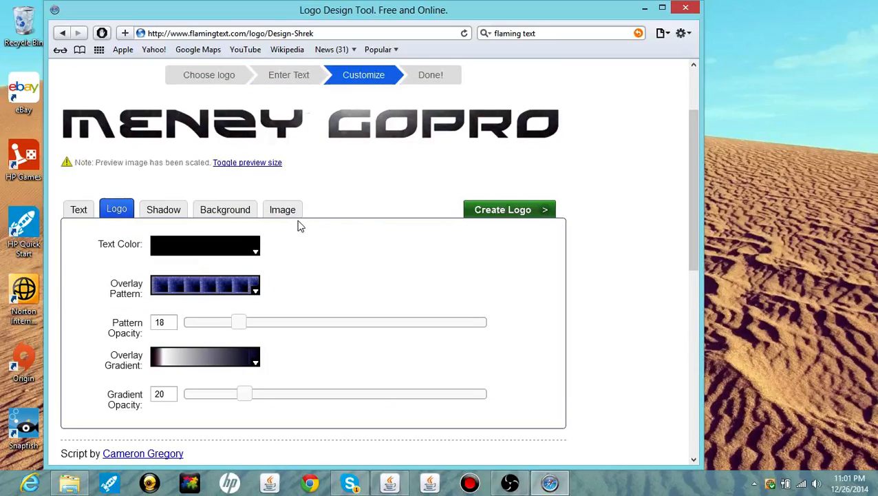
Step: Set the logo's overlay gradient to Deep Sea from the Standard gradients
click(235, 367)
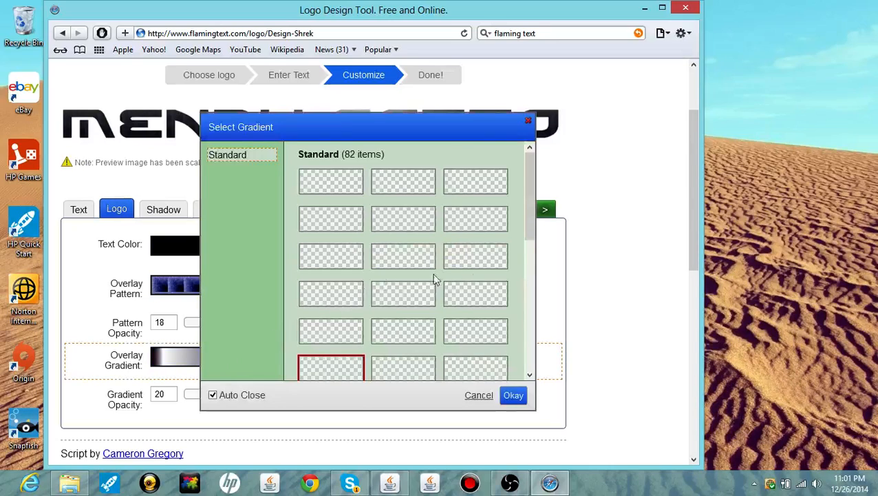
drag(524, 229, 517, 280)
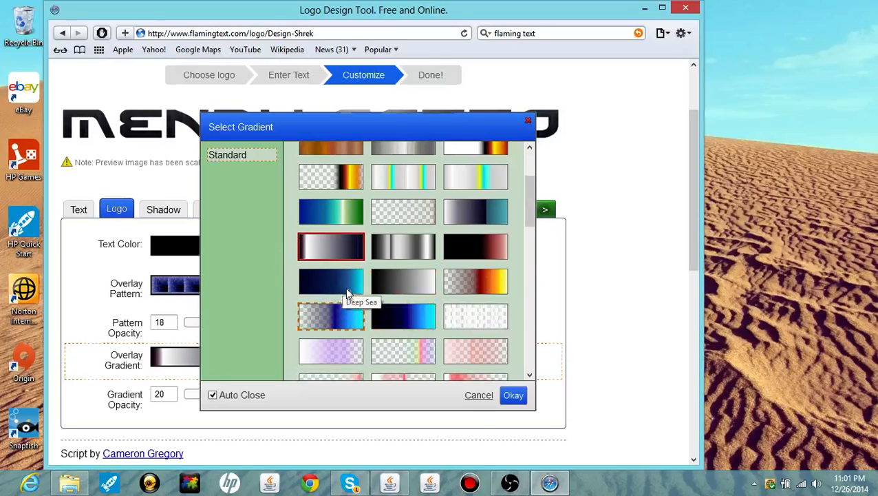
click(346, 289)
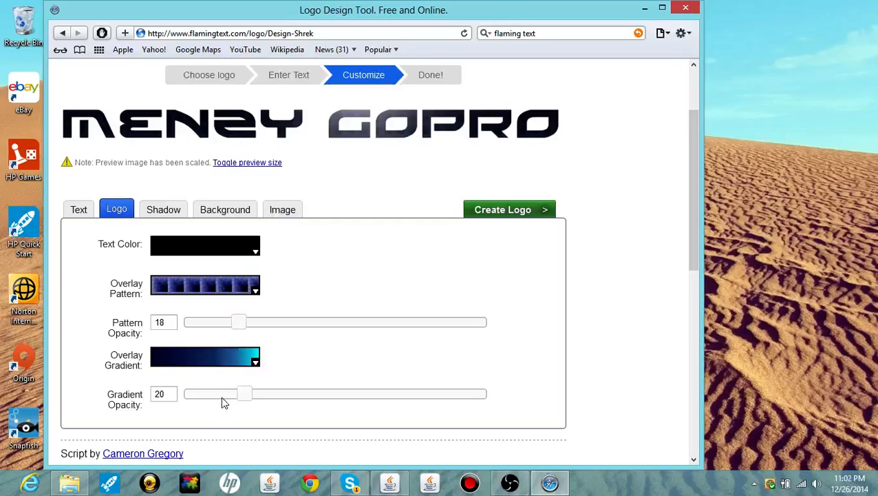
Step: Adjust the opacity of the logo's overlay gradient to 52
drag(241, 399, 433, 396)
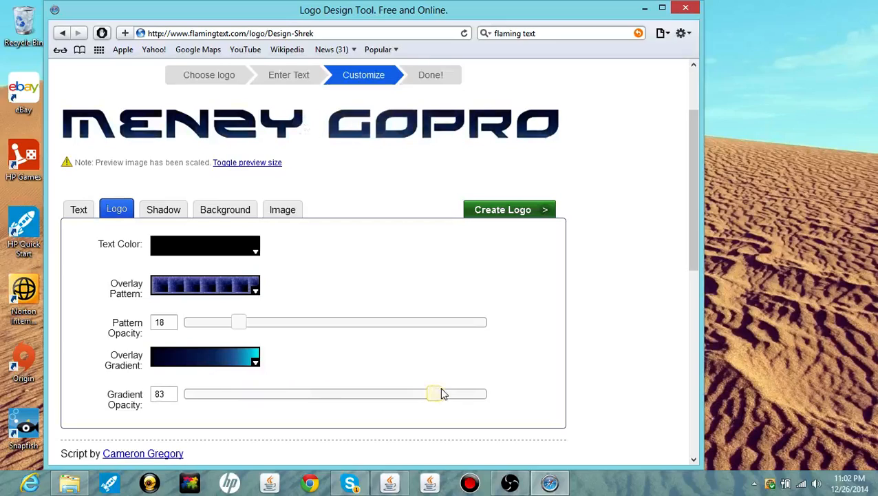
drag(443, 394, 406, 398)
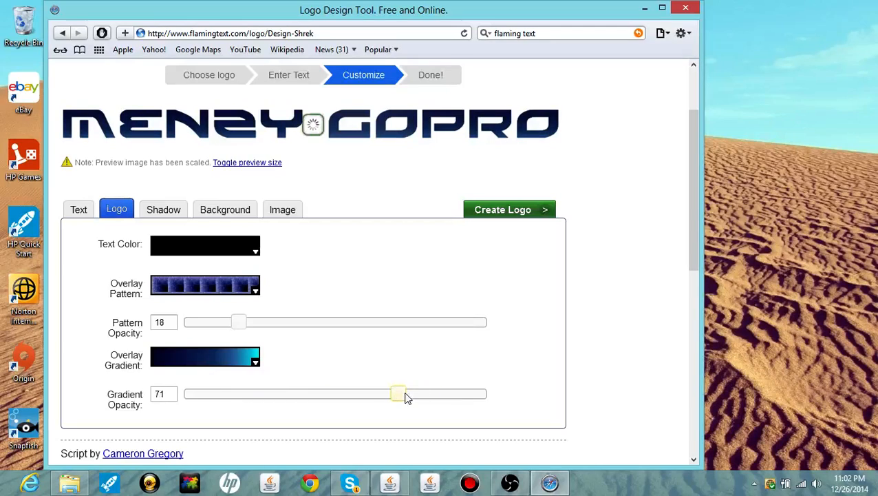
drag(404, 397, 371, 396)
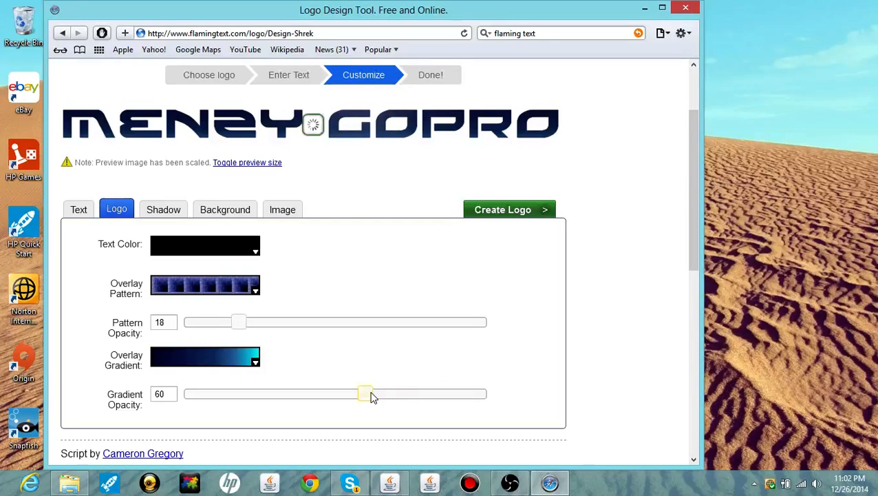
drag(373, 396, 337, 384)
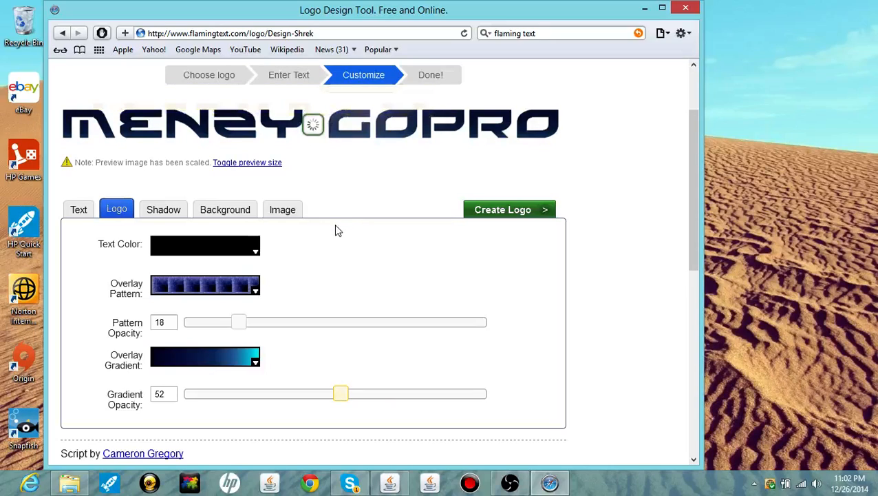
Step: Try the Drop and Normal shadow types on the logo
click(177, 213)
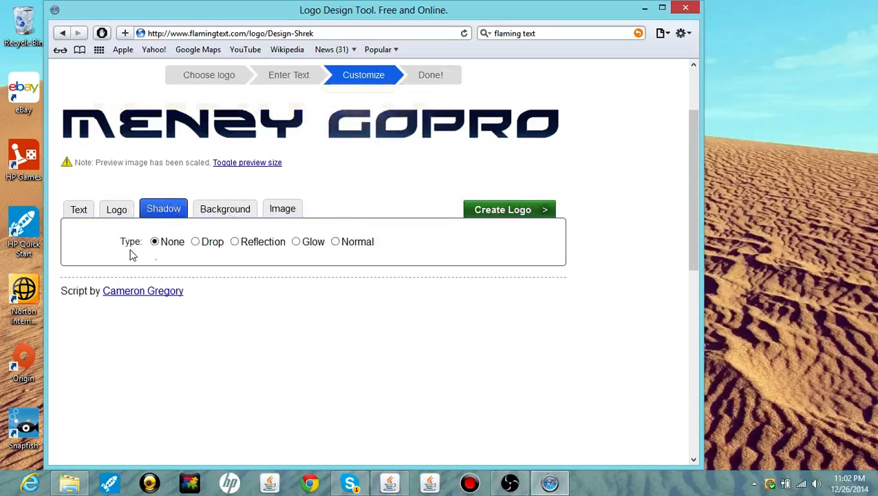
click(194, 243)
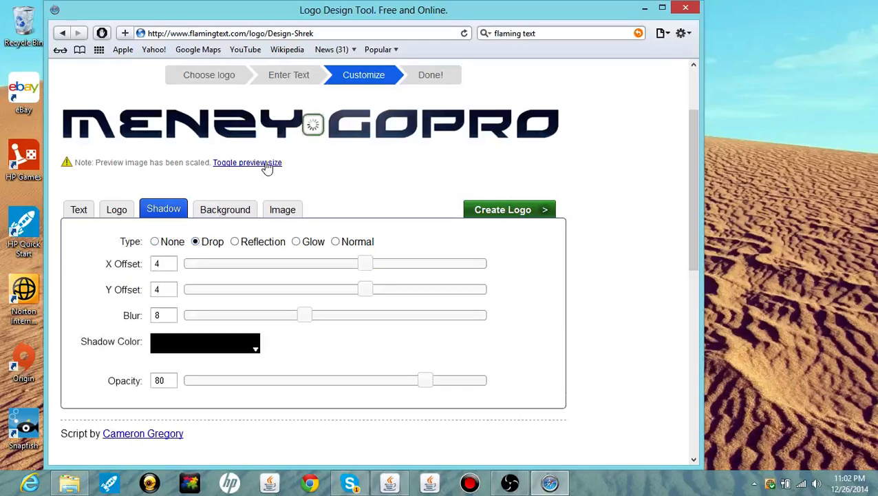
click(335, 241)
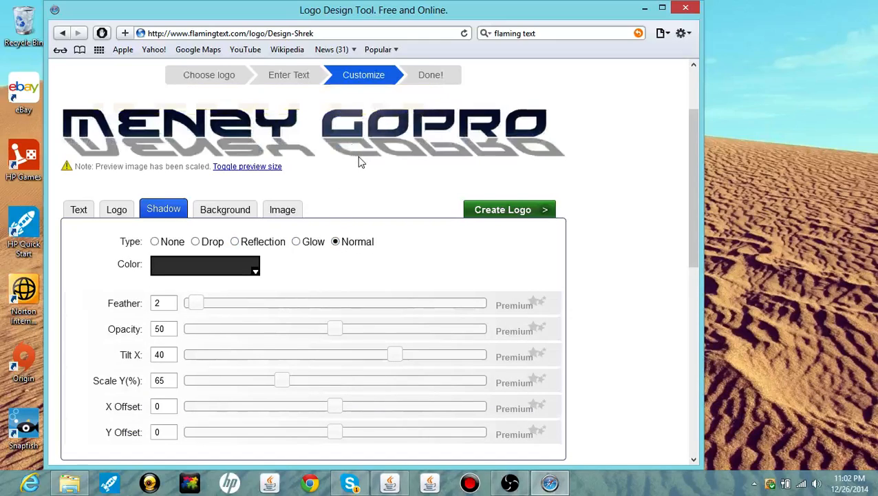
Step: Try a Glow shadow on the logo and recolor the glow to a bright spring green
click(296, 242)
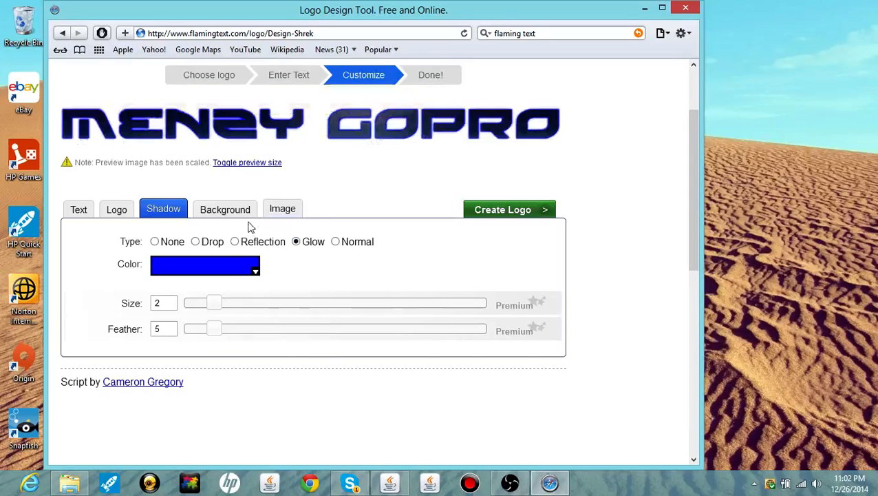
click(226, 273)
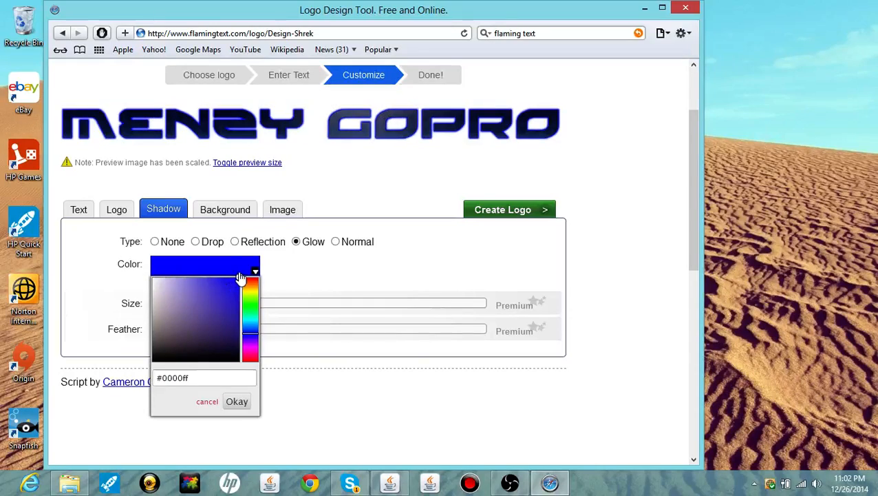
drag(250, 333, 250, 315)
click(228, 403)
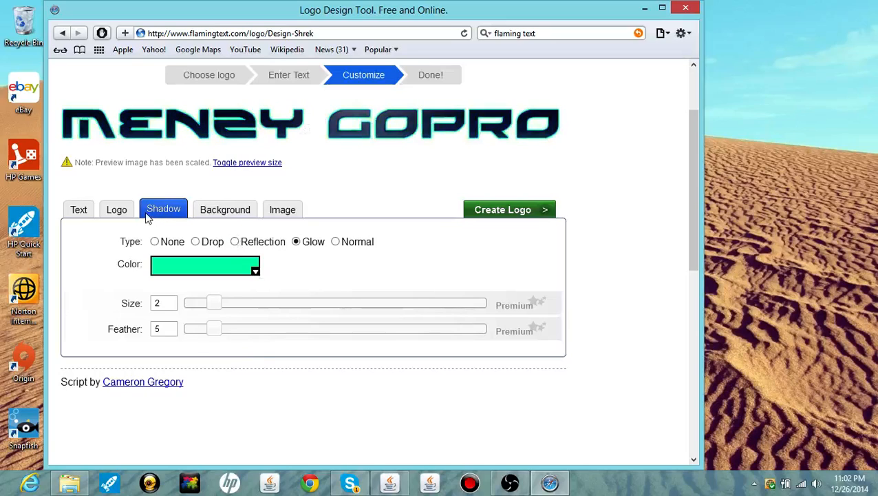
Step: Apply the Reflection shadow type to the logo and make its background transparent
click(248, 244)
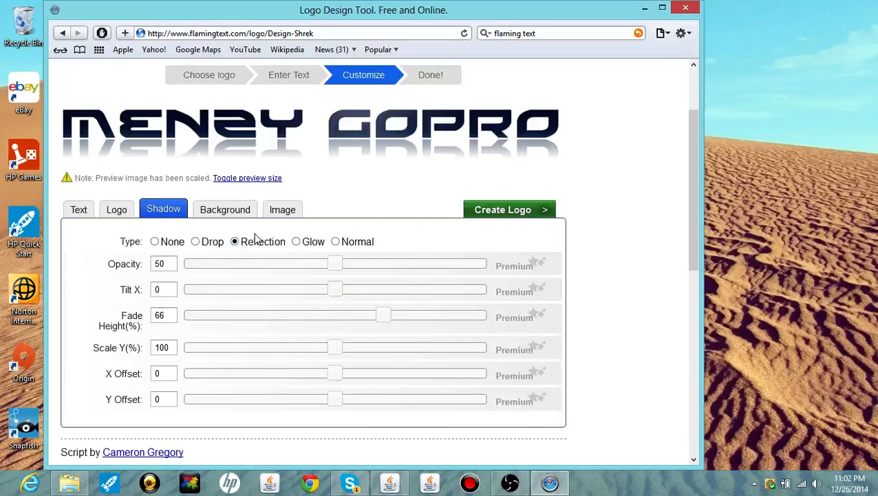
click(241, 207)
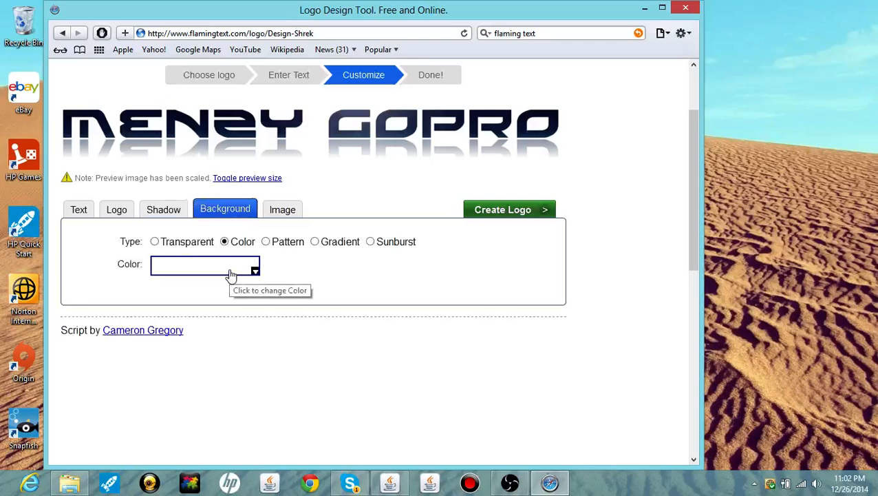
click(176, 266)
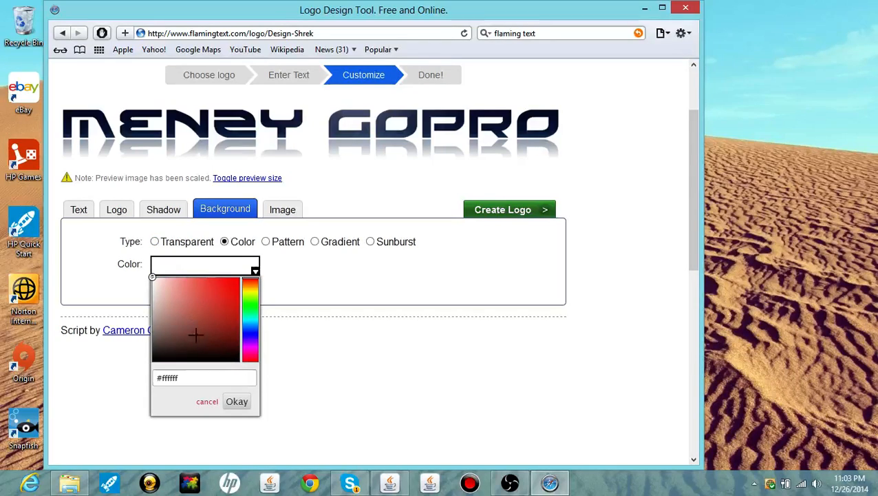
click(245, 403)
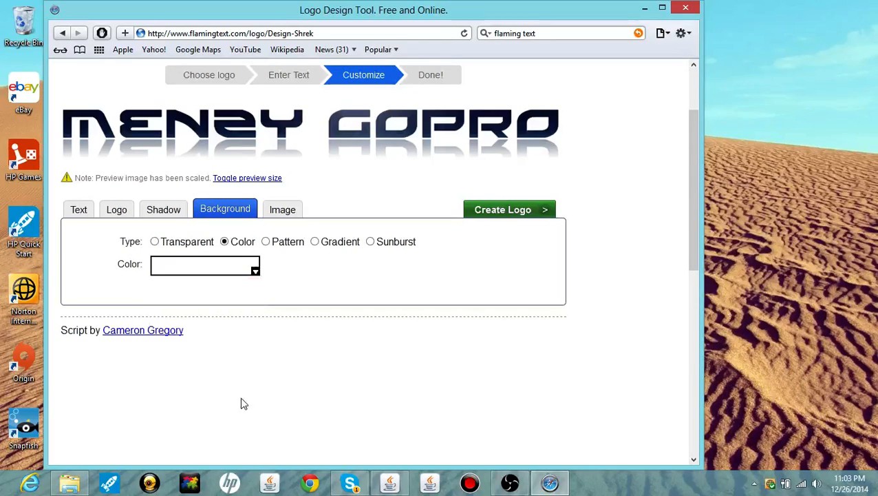
click(155, 243)
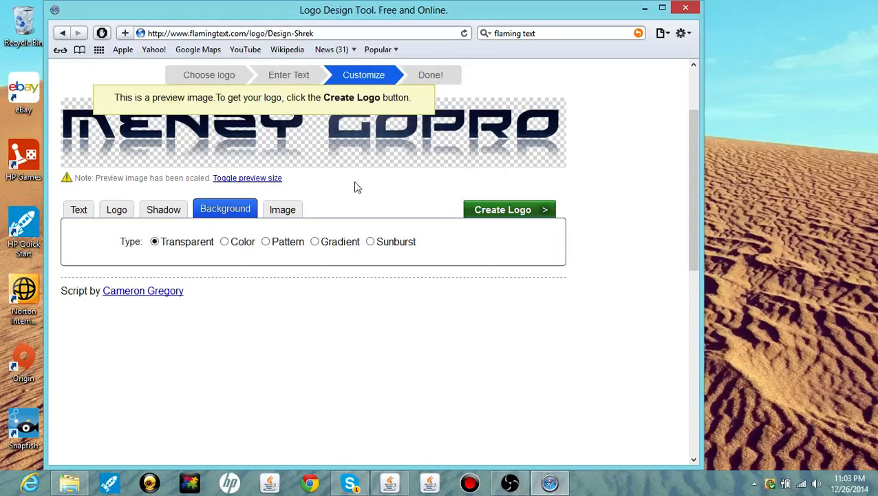
Step: Create the logo for personal use and save the downloaded PNG file to the computer
click(283, 210)
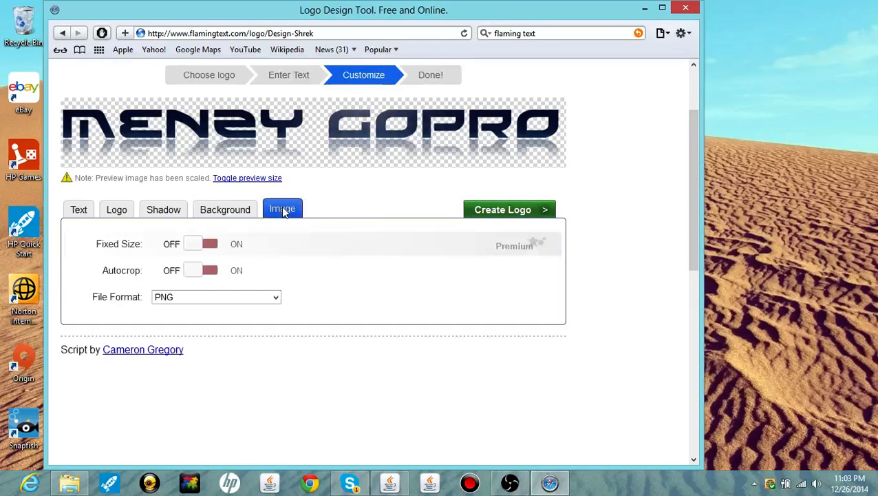
click(490, 212)
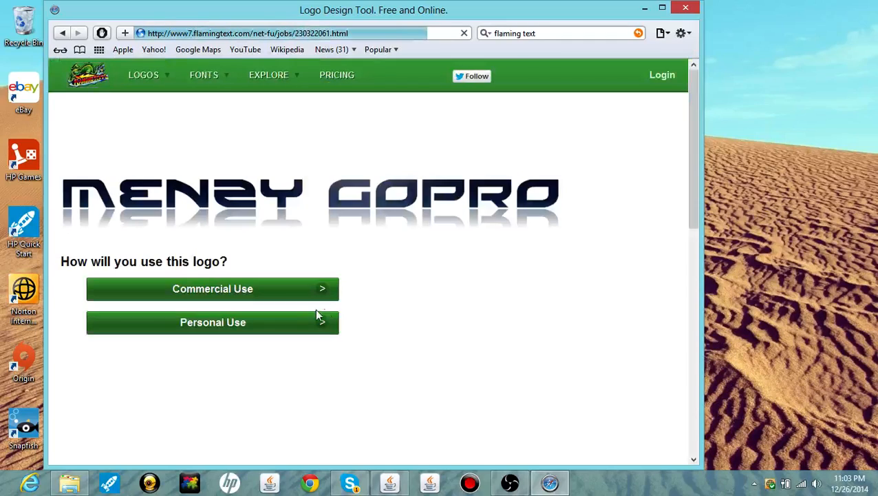
click(289, 335)
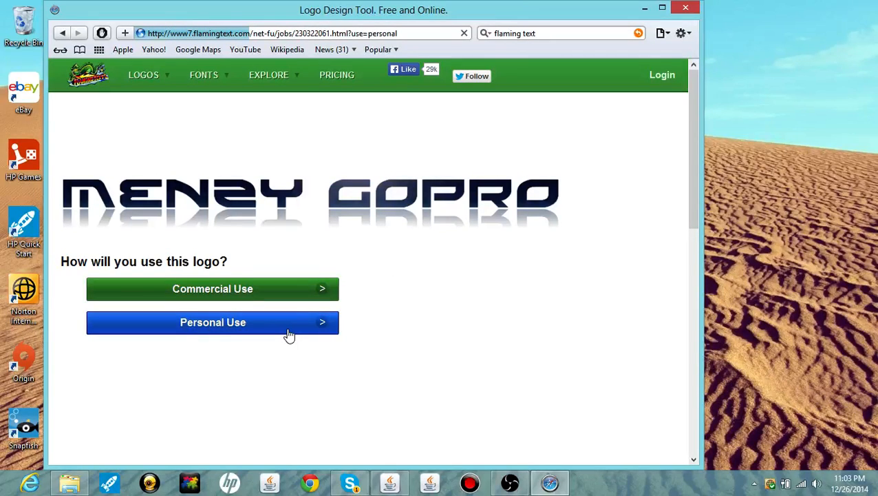
click(392, 351)
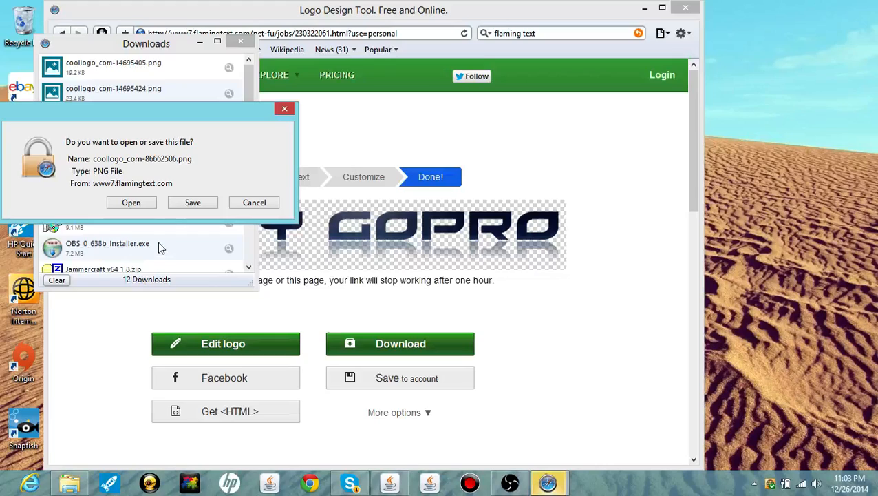
click(182, 204)
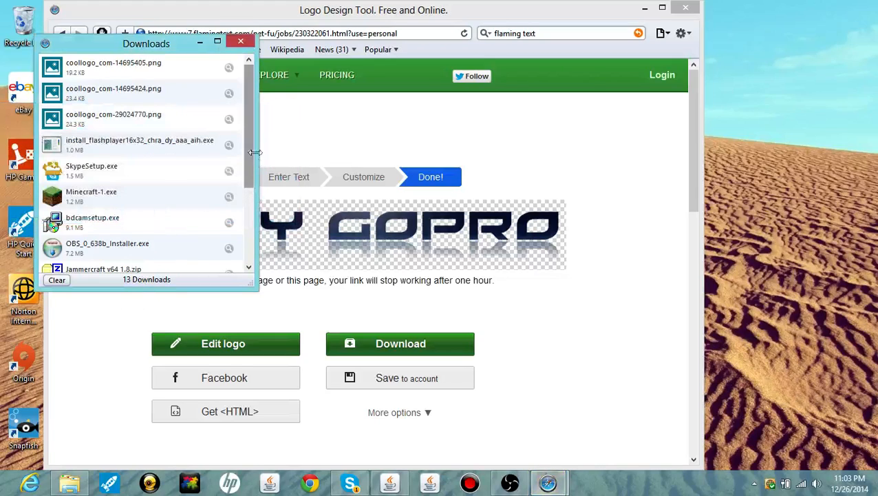
scroll(133, 244, down, 3)
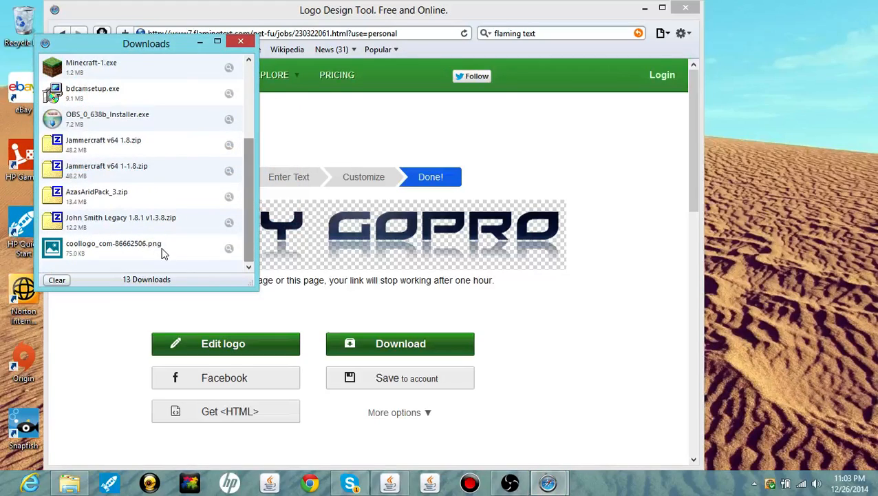
click(200, 42)
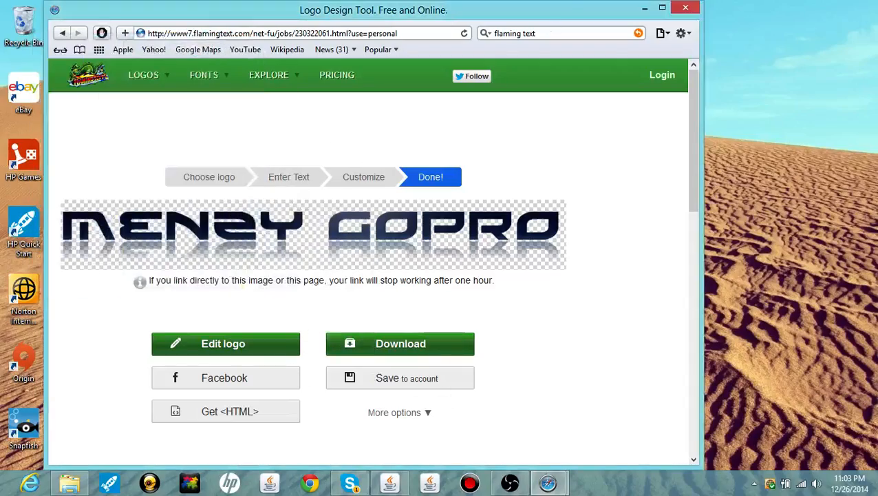
Step: Minimize the browser, search the installed apps for "paint" and open Paint
click(645, 9)
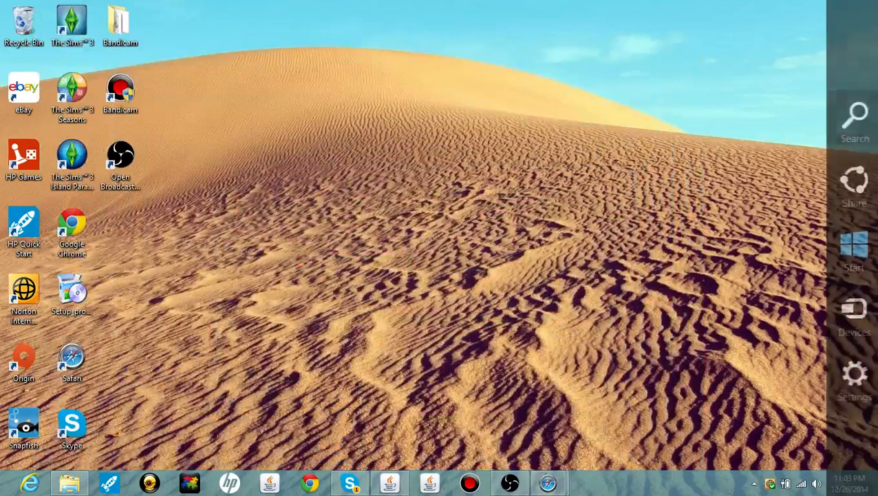
click(871, 134)
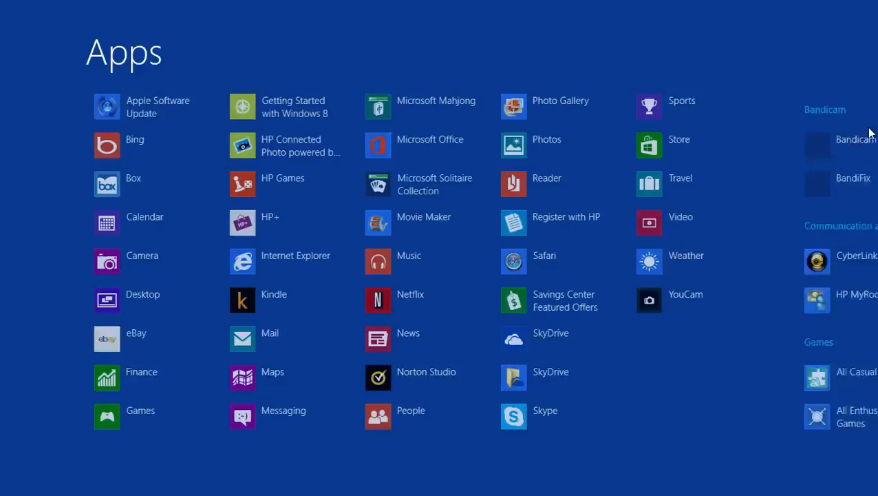
text(paint)
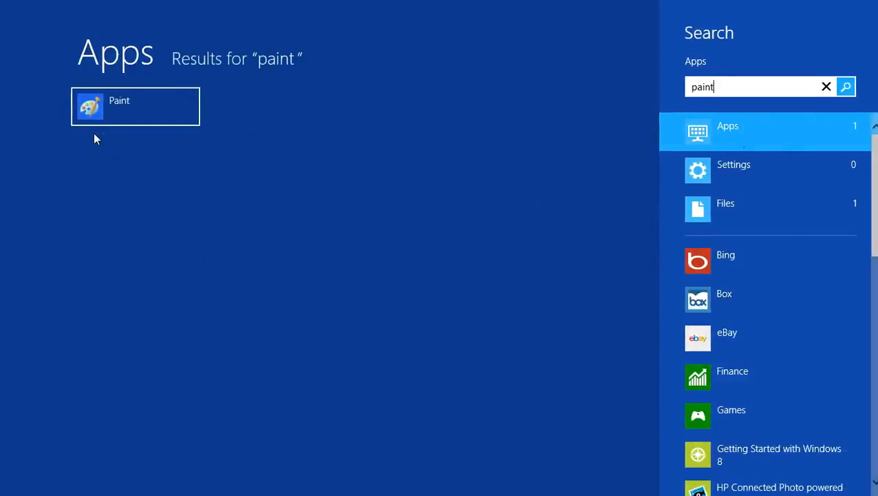
click(115, 105)
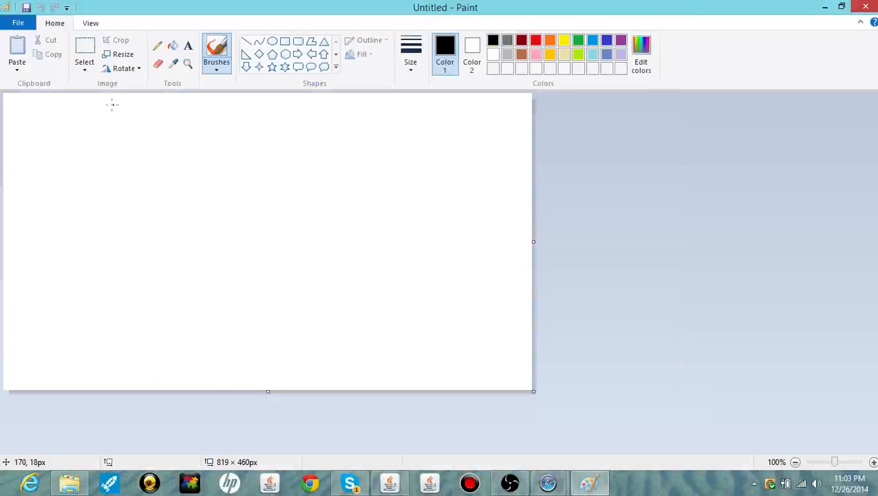
Step: Resize the blank canvas by pixels to 5120 horizontal and 2280 vertical, without maintaining the aspect ratio
click(113, 55)
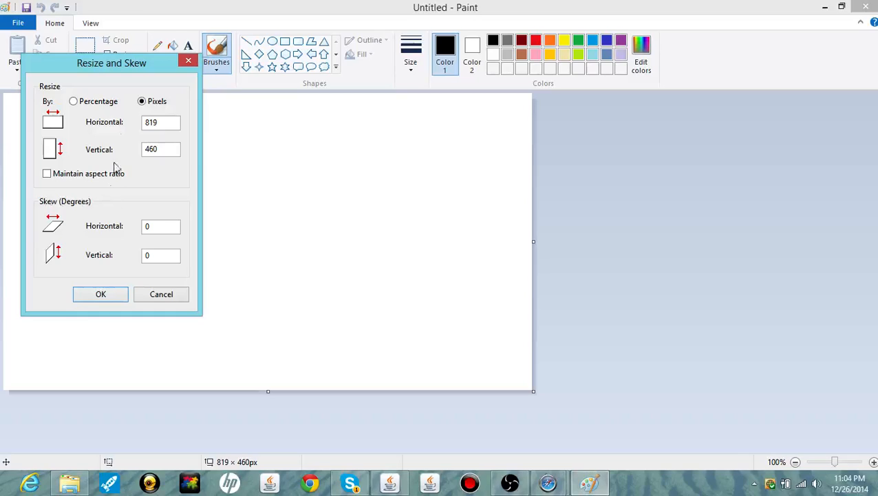
text(5120)
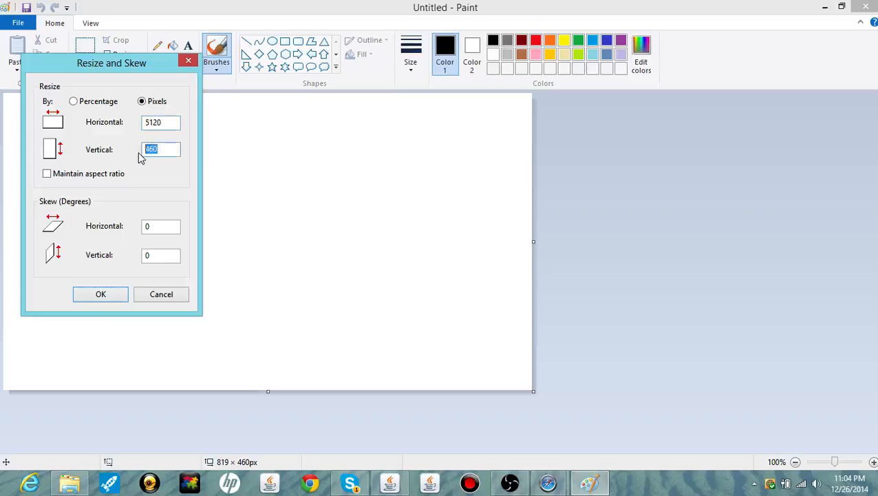
text(2280)
click(91, 294)
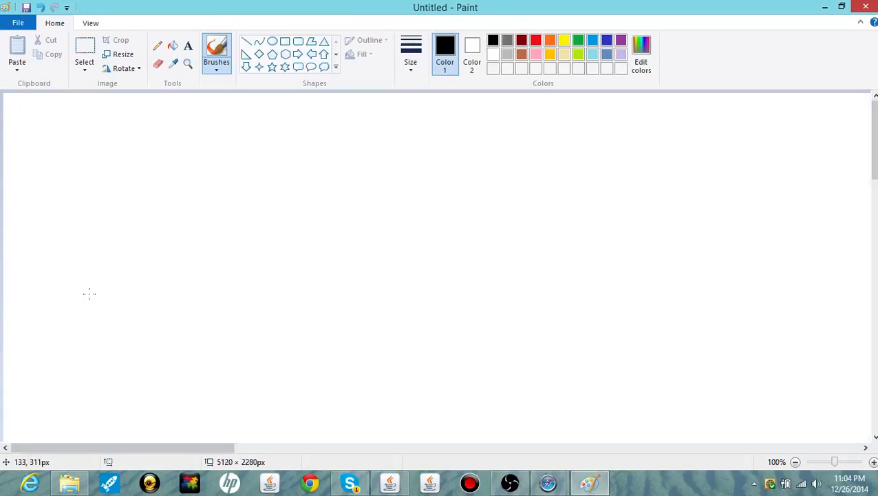
Step: Fill the blank canvas with black, and refill it with dark red
click(172, 46)
click(460, 141)
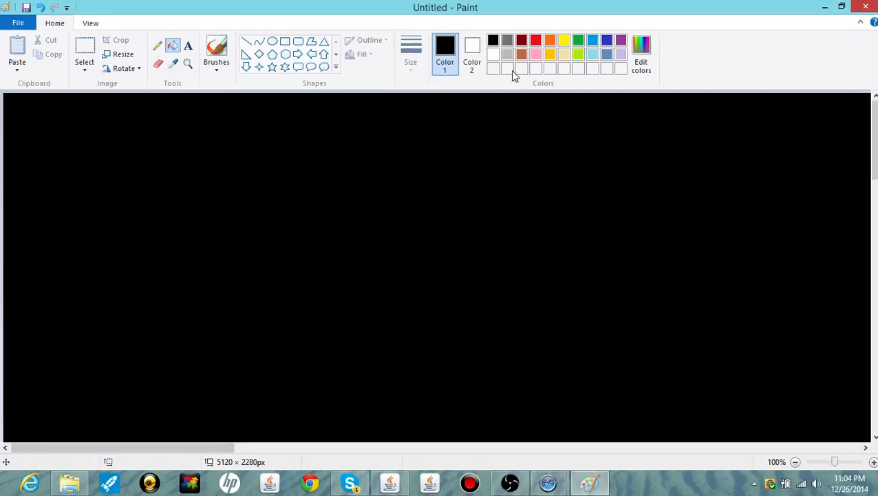
click(522, 41)
click(531, 190)
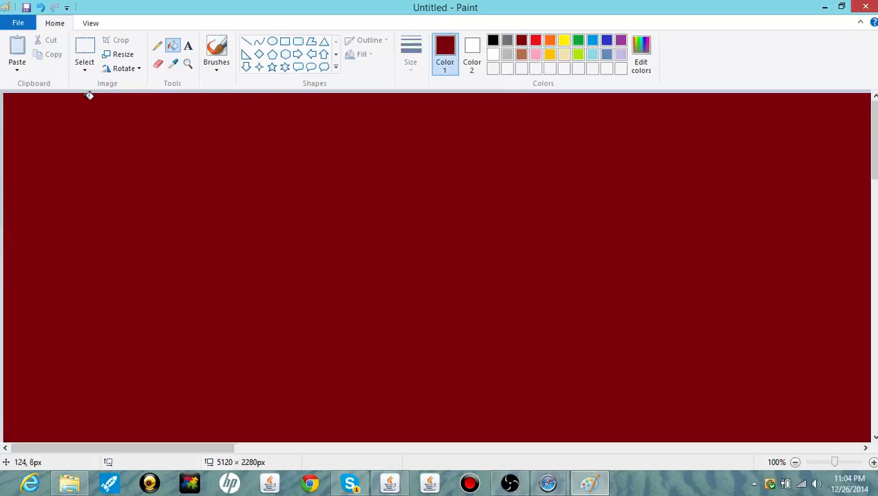
Step: Paste the image coollogo_com-86662506 from the Downloads folder onto the canvas and move it away from the upper-left corner
click(17, 66)
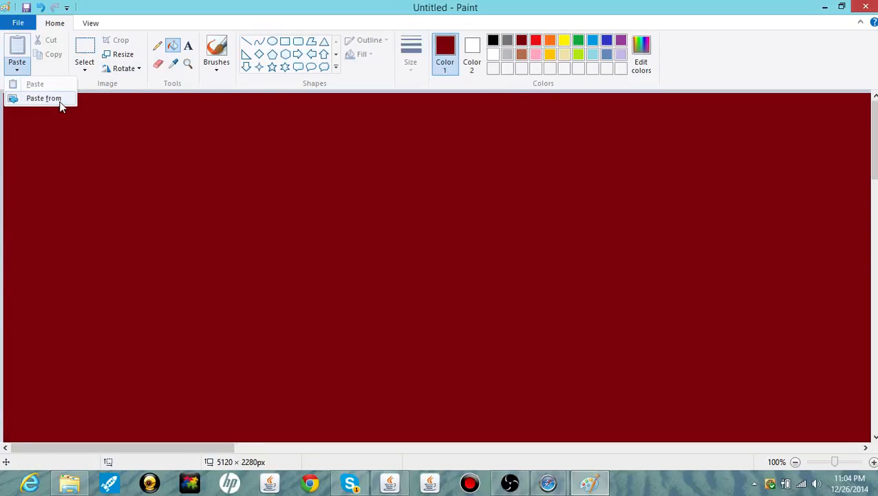
click(59, 100)
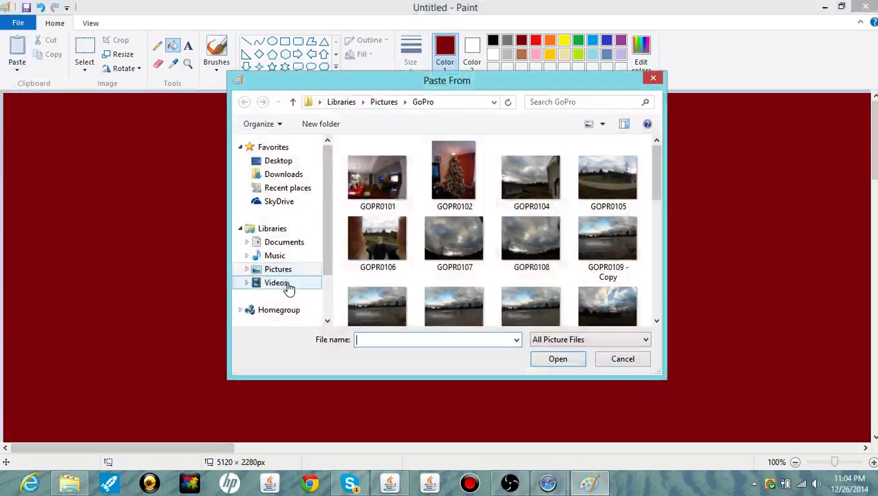
click(284, 176)
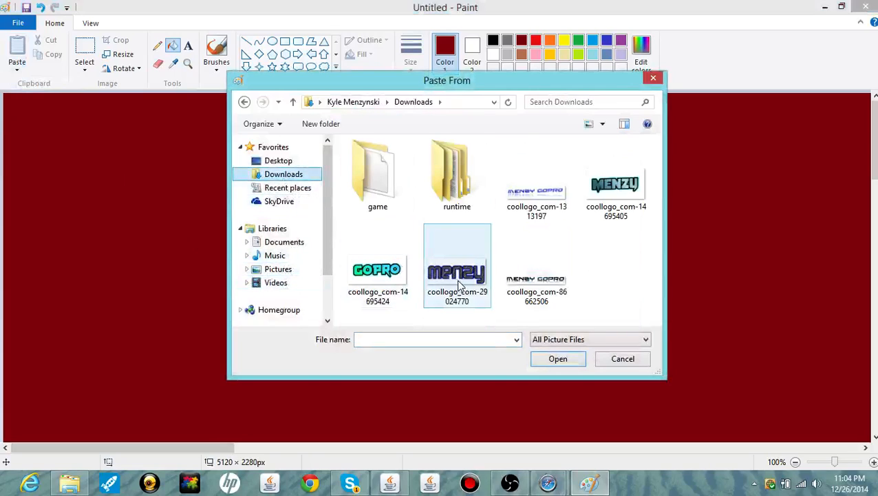
click(537, 268)
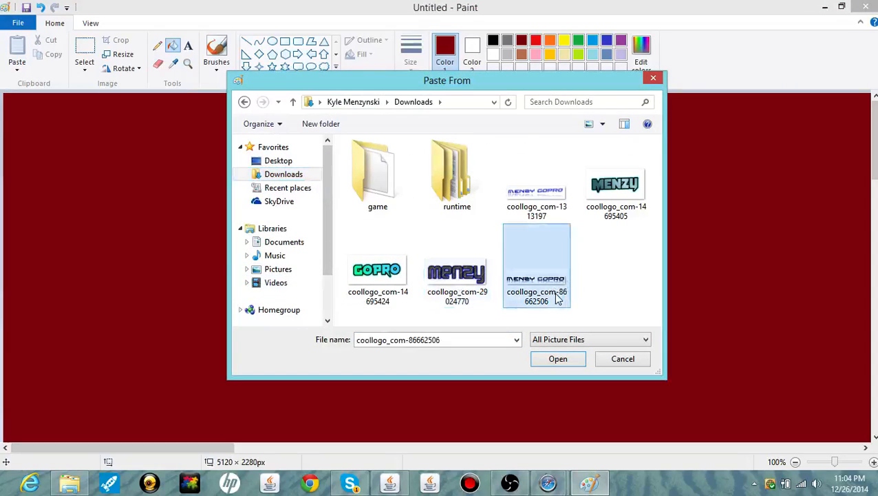
click(555, 360)
drag(334, 146, 407, 268)
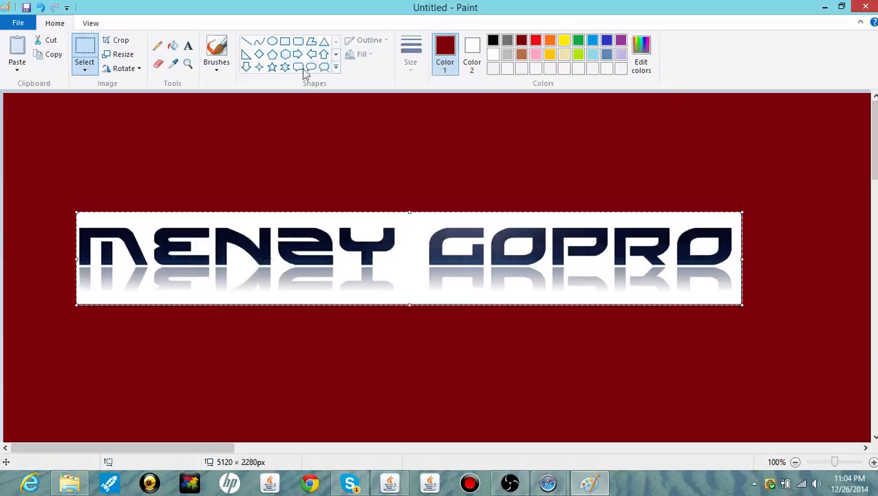
Step: Fill the dark red area around the pasted logo with white
click(173, 45)
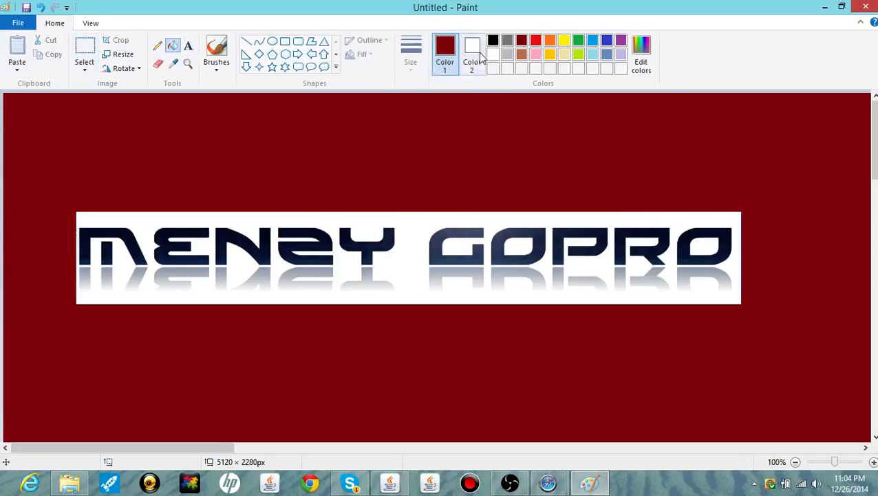
click(493, 54)
click(439, 140)
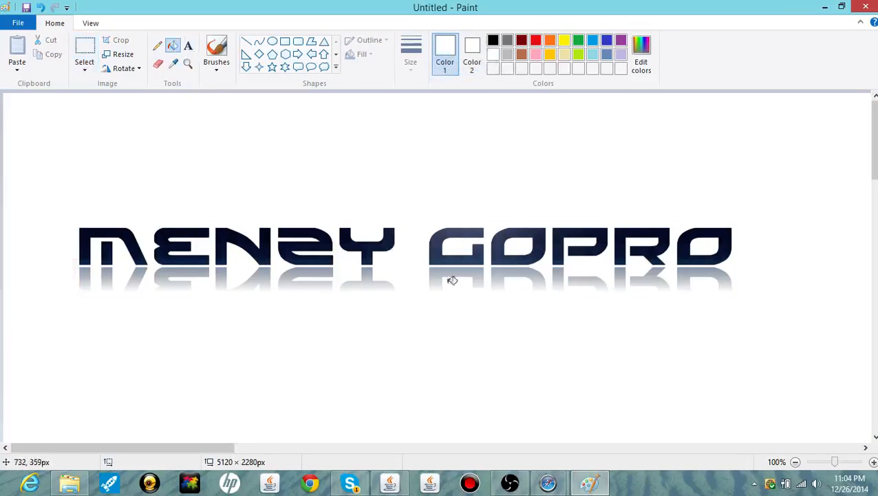
Step: Select the entire canvas and shift the logo right to the horizontal middle of the banner
drag(186, 448, 313, 457)
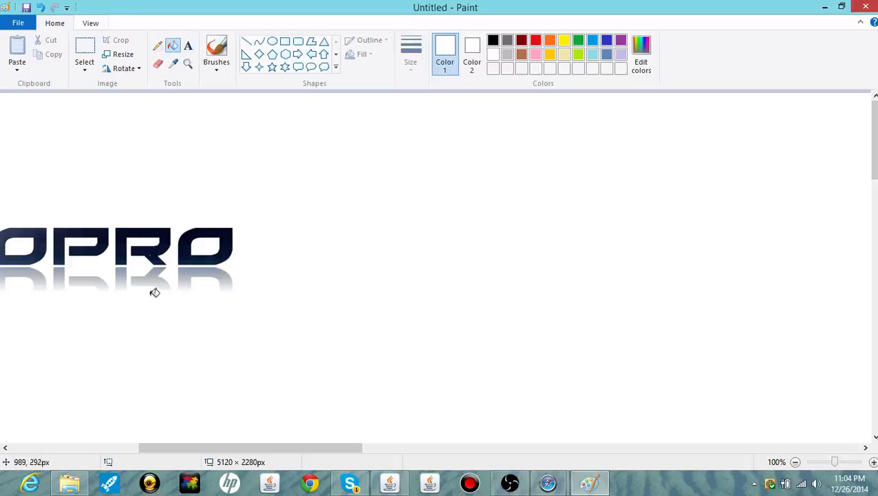
click(85, 69)
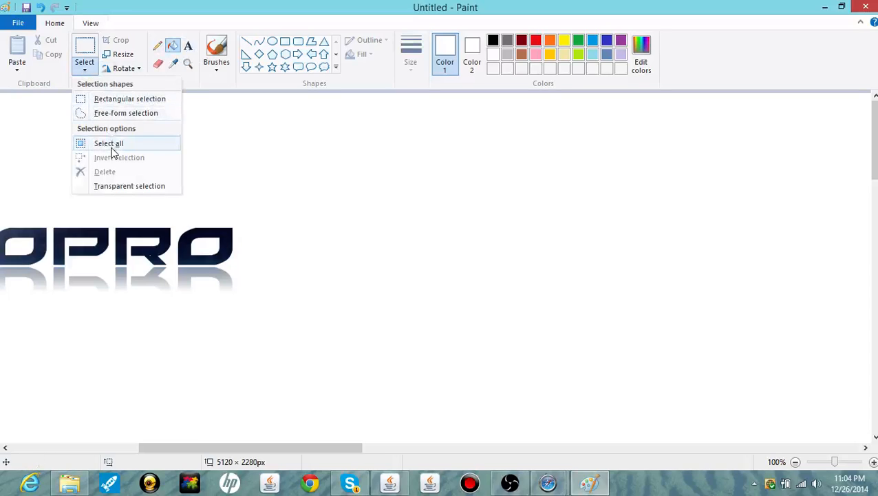
click(30, 96)
click(85, 69)
click(88, 138)
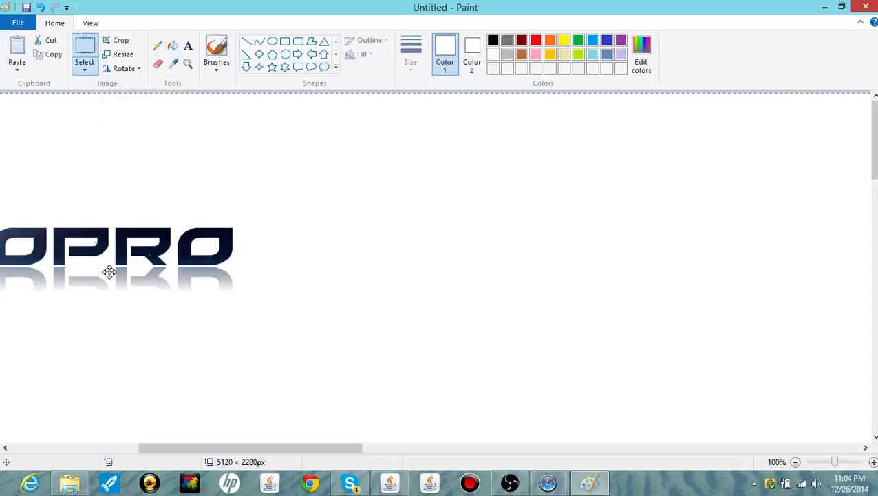
drag(110, 271, 614, 393)
drag(294, 452, 359, 452)
drag(195, 359, 397, 366)
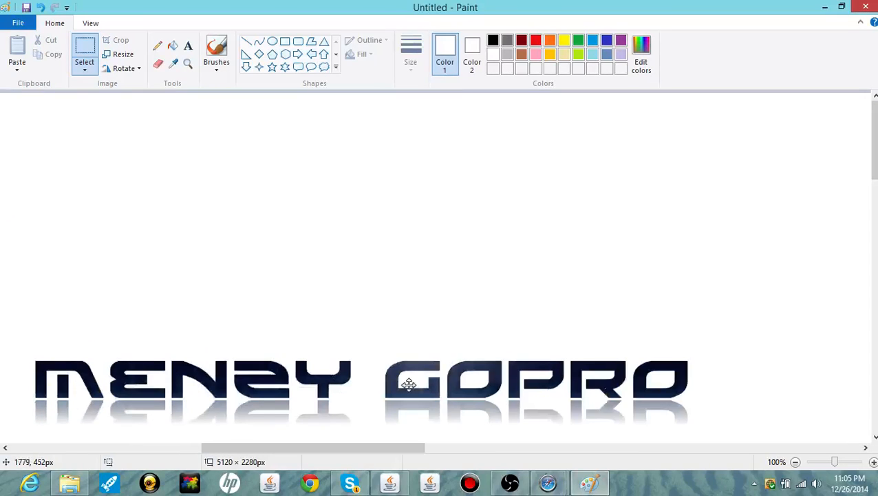
drag(417, 447, 501, 449)
drag(294, 371, 625, 385)
Step: Move the selected logo down to the vertical middle of the banner
scroll(614, 190, down, 5)
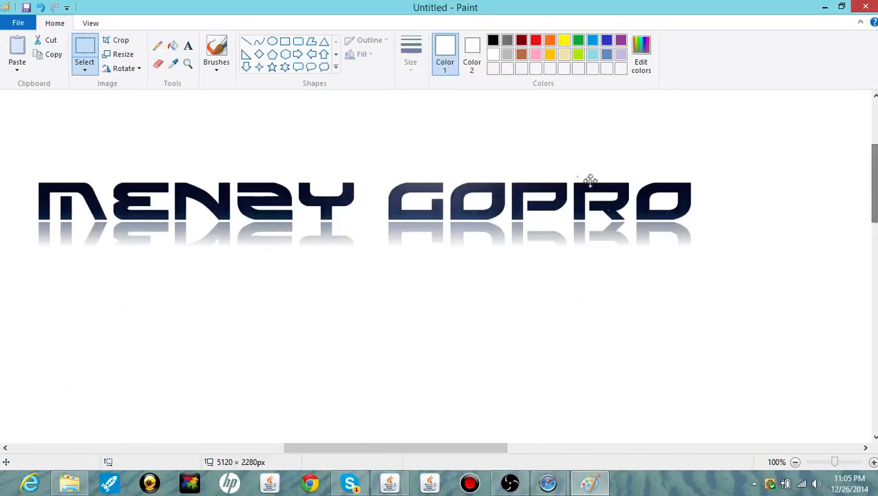
drag(551, 217, 553, 412)
drag(874, 194, 876, 270)
drag(562, 102, 571, 326)
drag(873, 228, 873, 249)
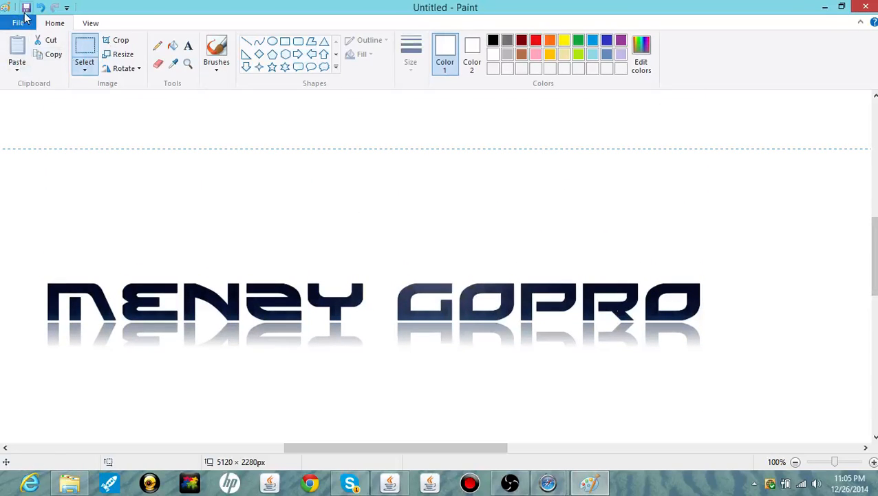
Step: Save the image as a PNG named "Banner 3.0" in the Pictures library
click(26, 8)
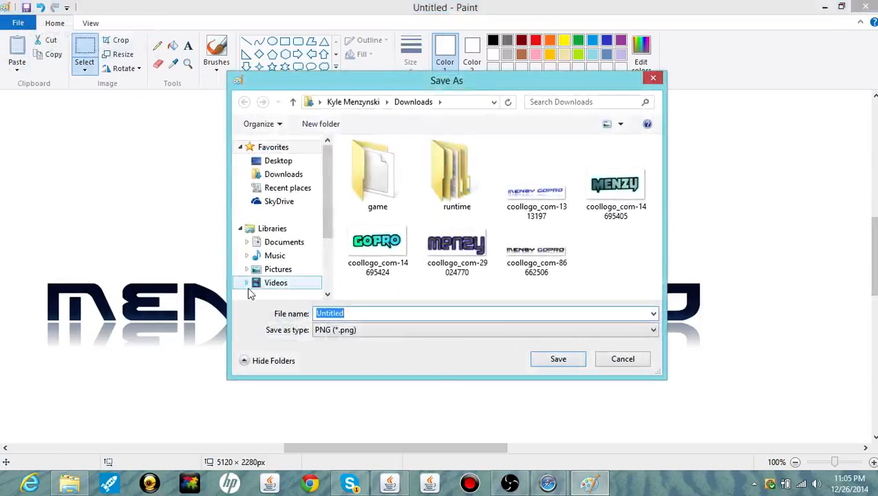
click(273, 270)
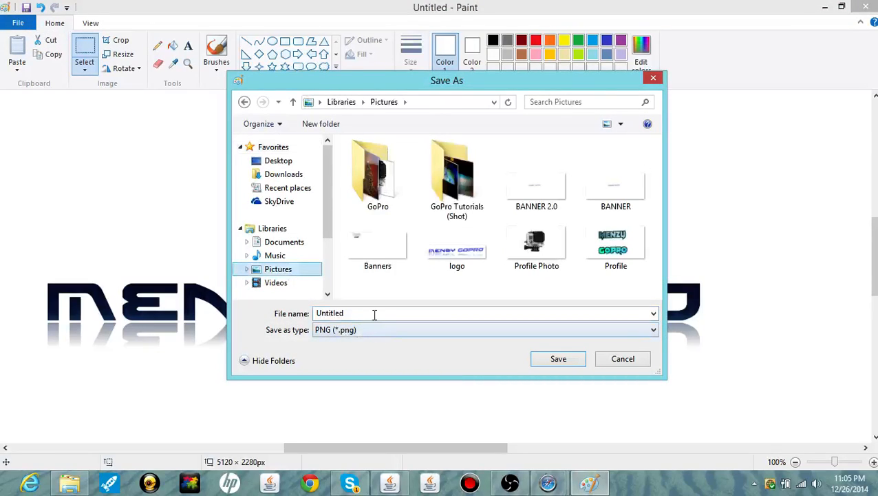
drag(377, 314, 307, 313)
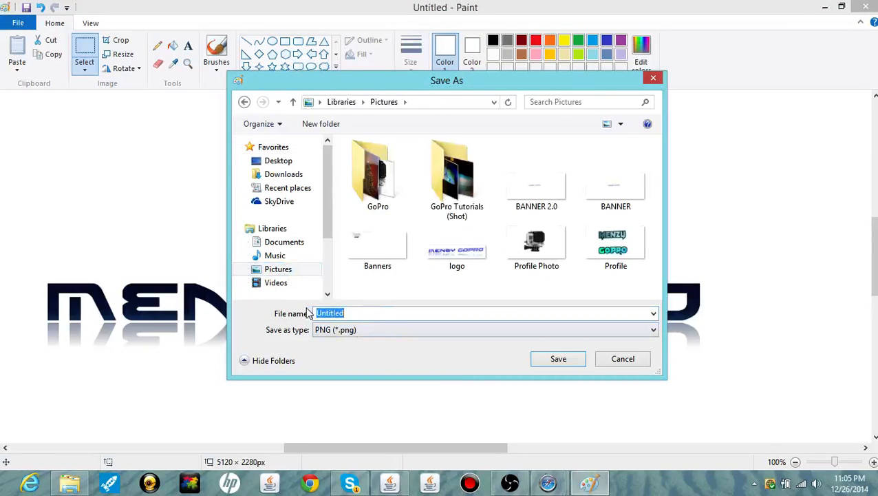
text(Banner 3.0)
click(557, 356)
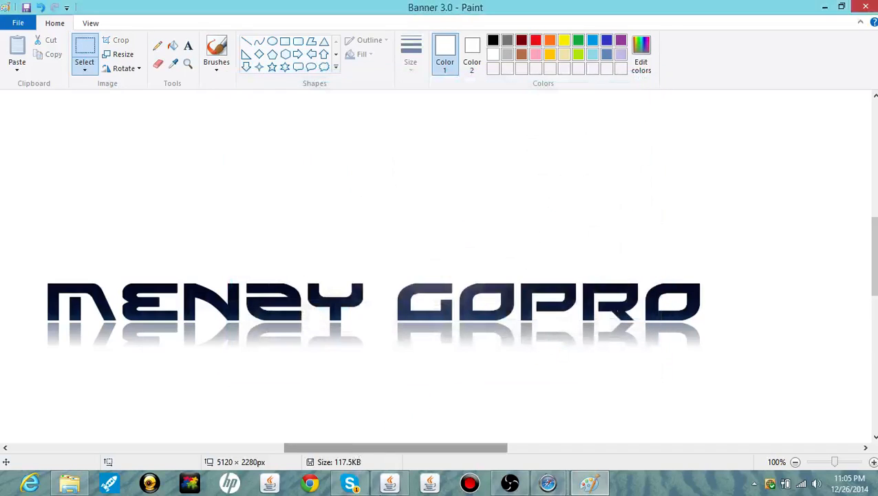
Step: Switch to the Safari browser, search for "youtube" and open the YouTube site from the results
mouse_move(548, 481)
click(532, 446)
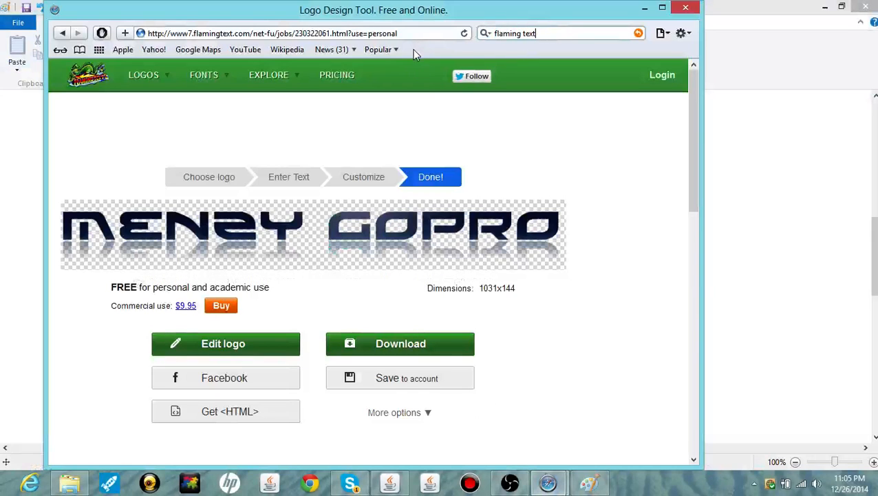
drag(537, 33, 494, 34)
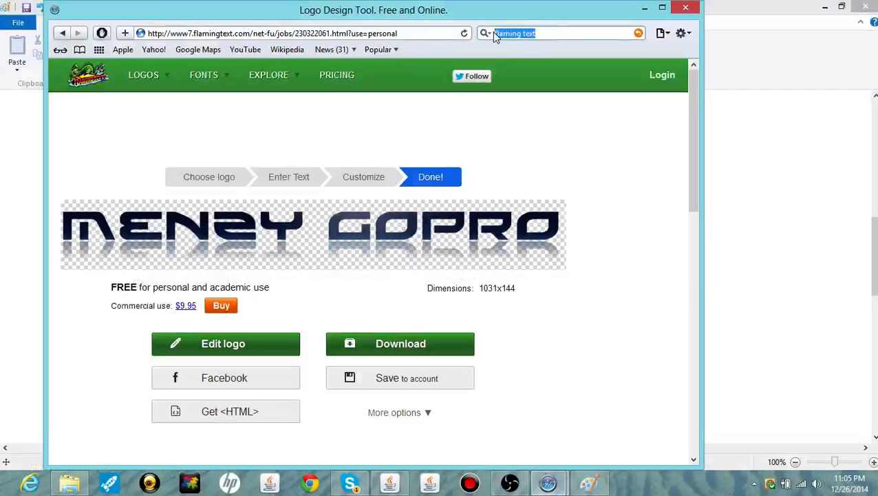
text(you)
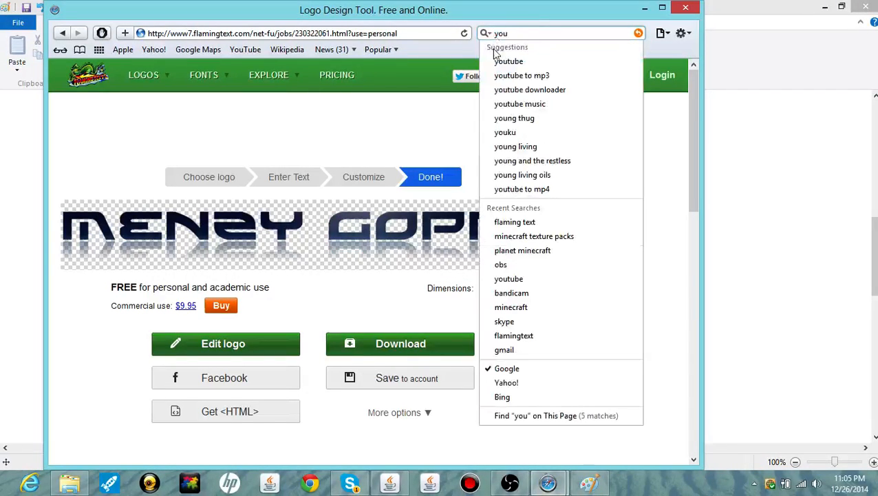
click(492, 57)
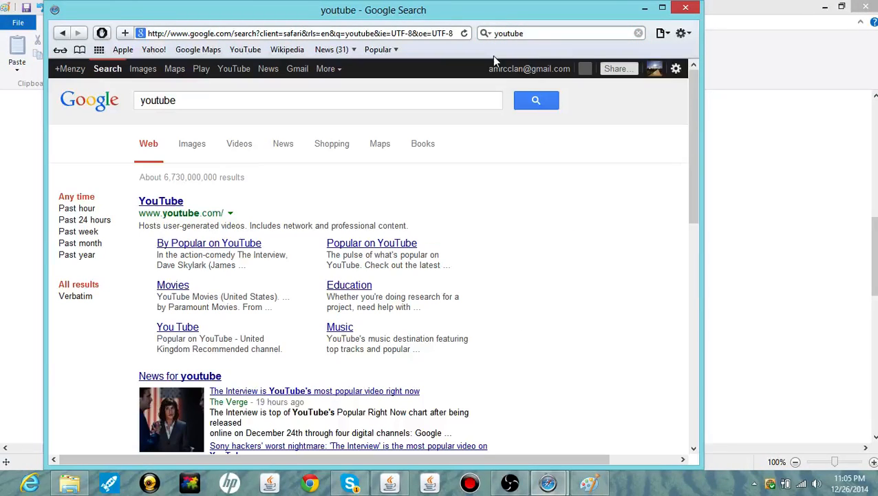
click(169, 203)
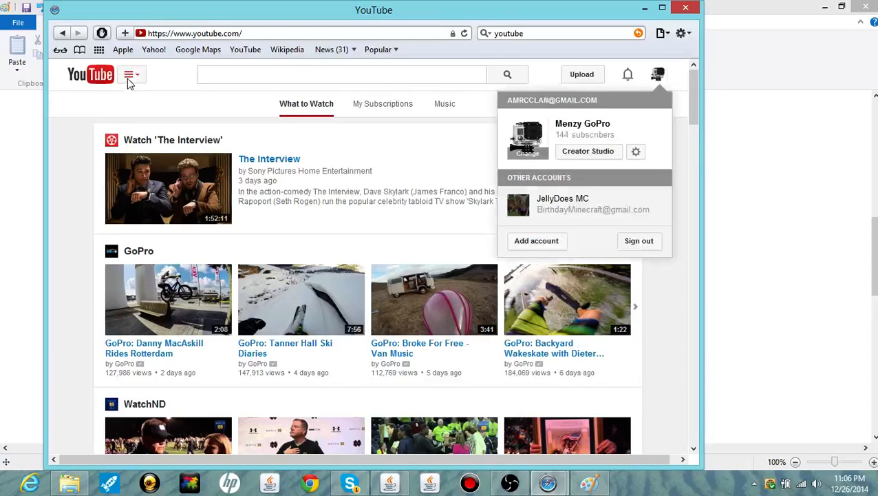
Step: Go to the account's own YouTube channel page and open the channel art editor
click(128, 76)
click(124, 128)
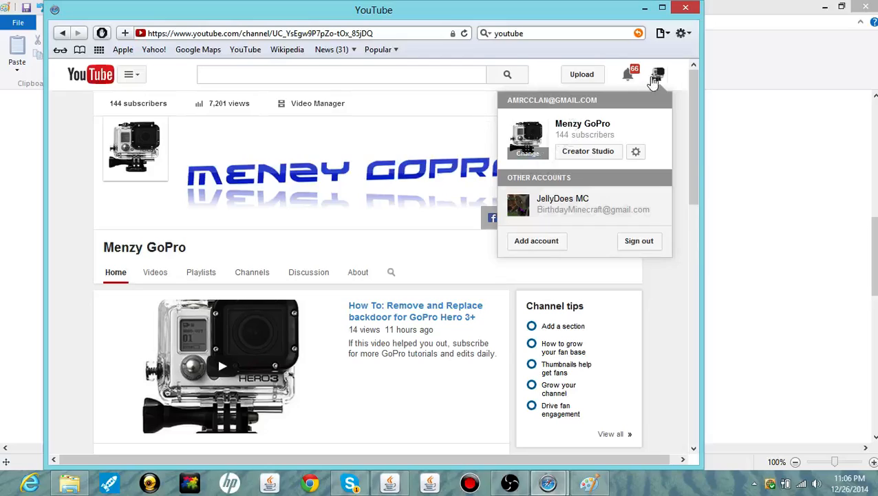
click(656, 78)
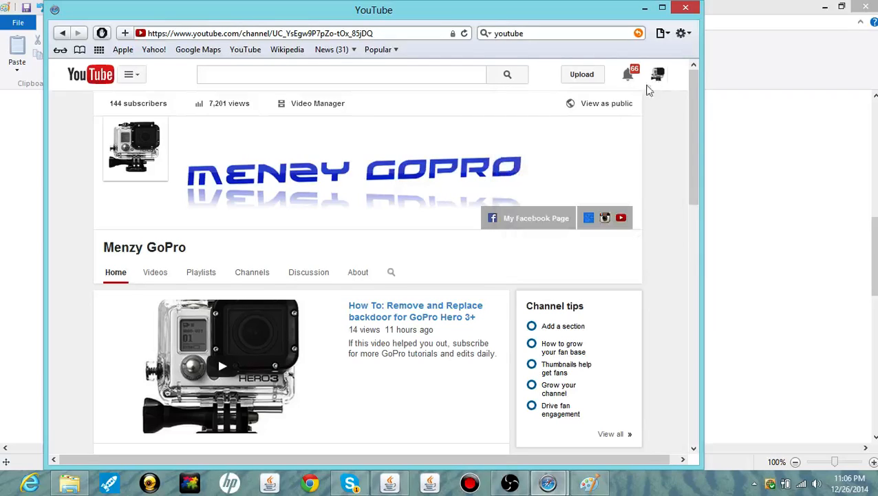
click(629, 133)
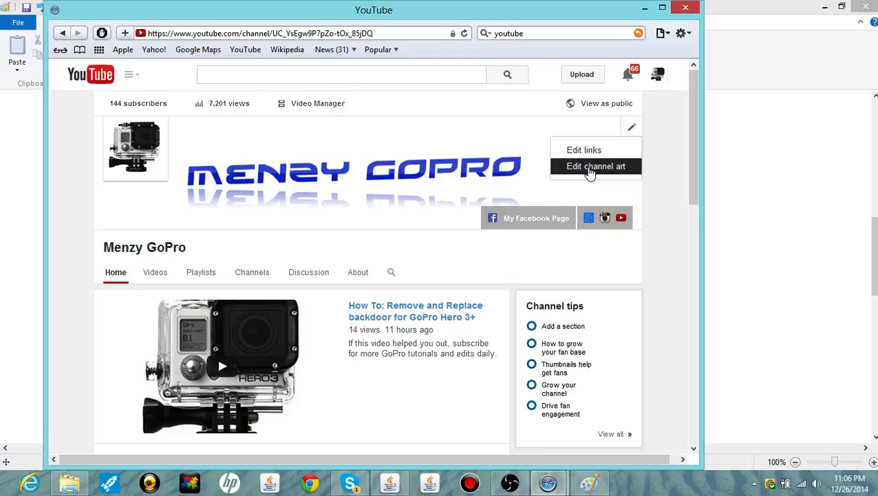
click(590, 168)
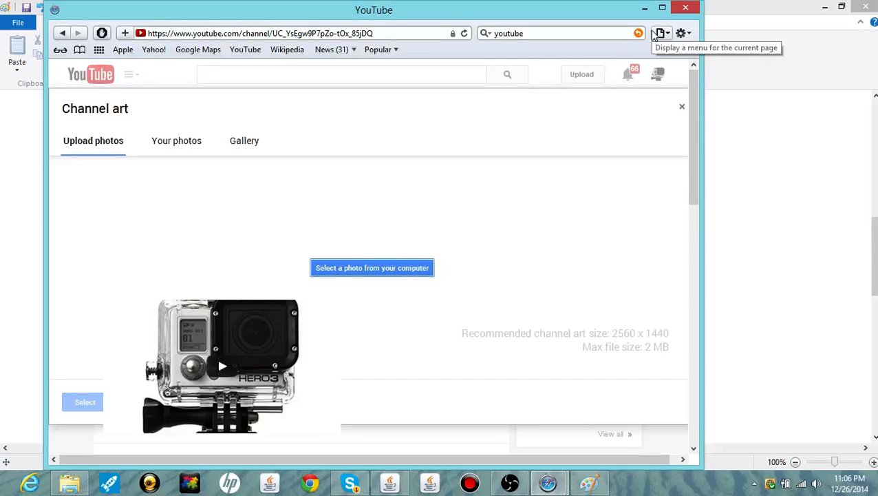
click(378, 267)
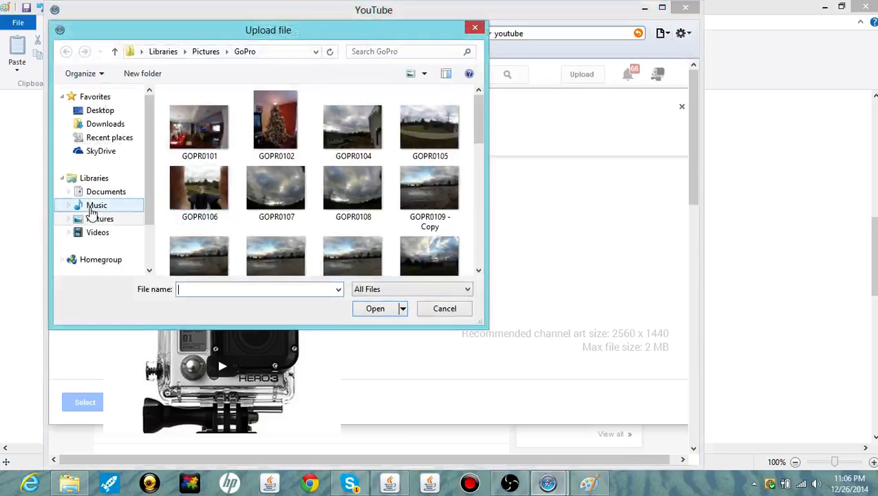
click(103, 219)
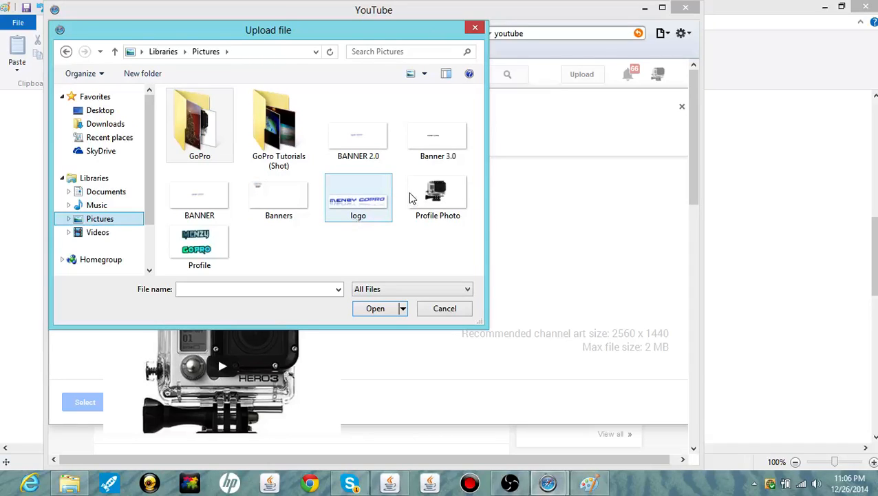
click(474, 29)
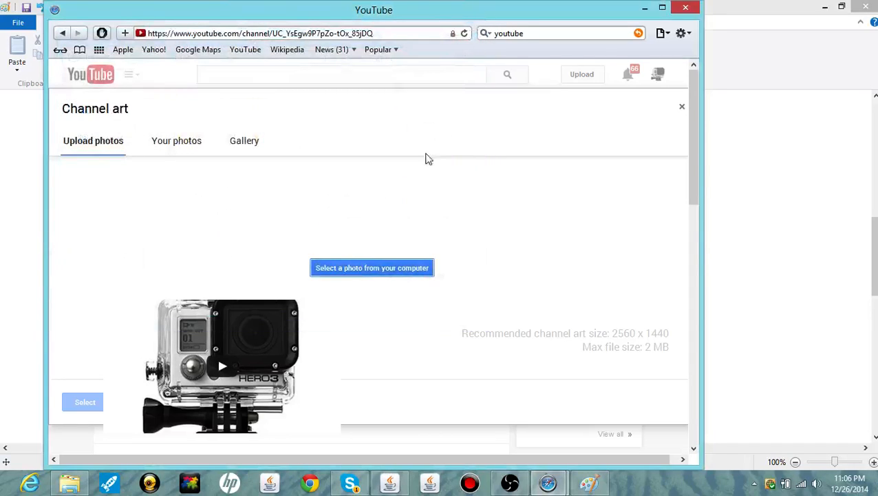
Step: Minimize the browser to return to Paint and open the banner's resize settings in pixels
click(644, 7)
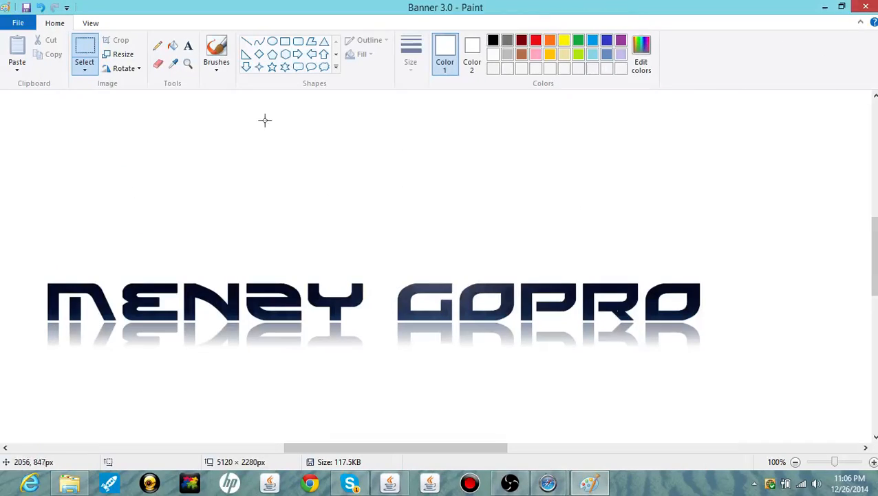
click(119, 55)
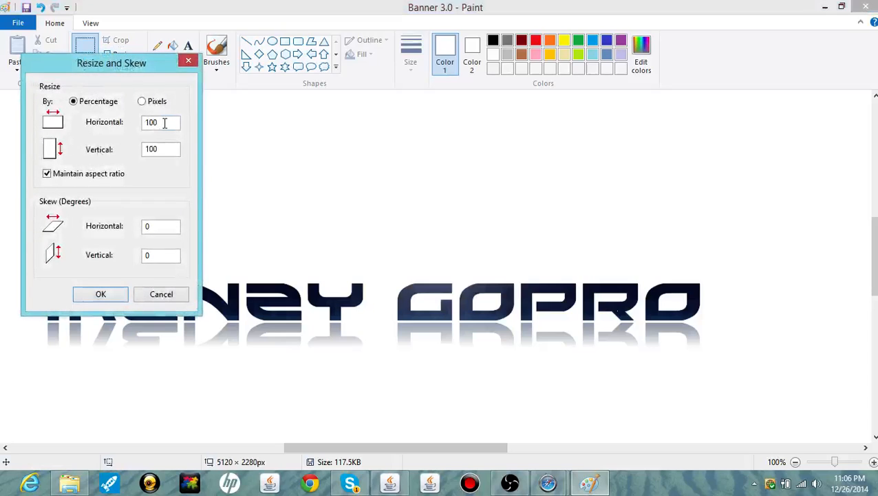
click(142, 102)
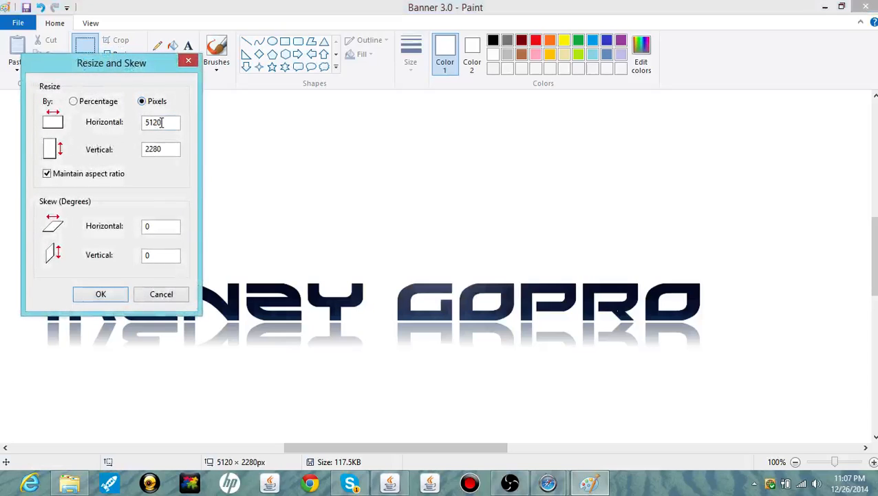